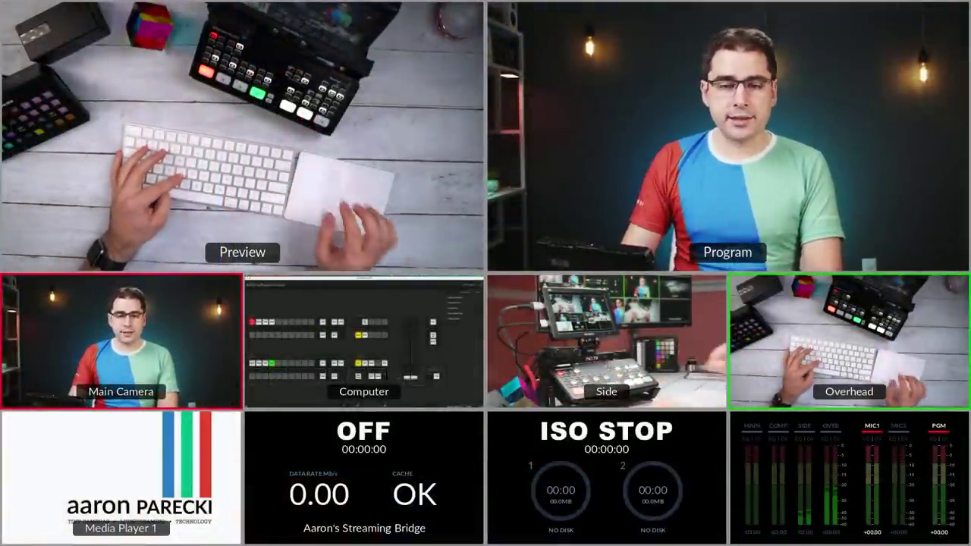
- Transition the program output from Main Camera to Overhead and back to Main Camera
key("Return")
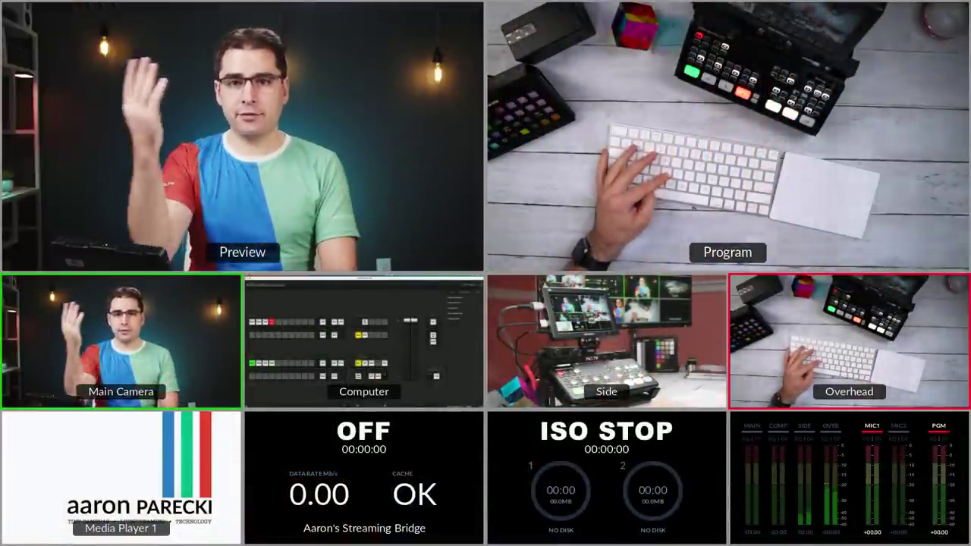
key("Return")
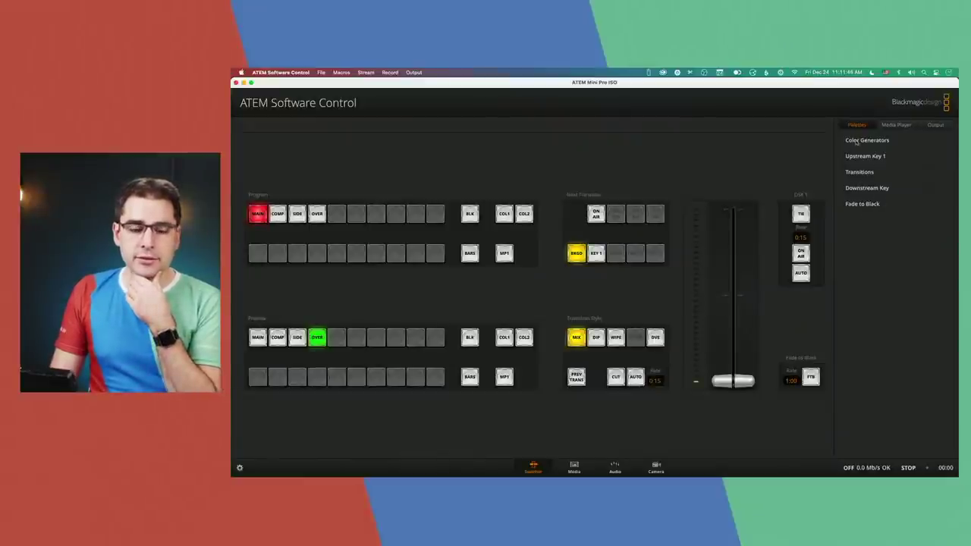
- Set the transition style to Dip and choose Color 1 as its dip source
left_click(860, 172)
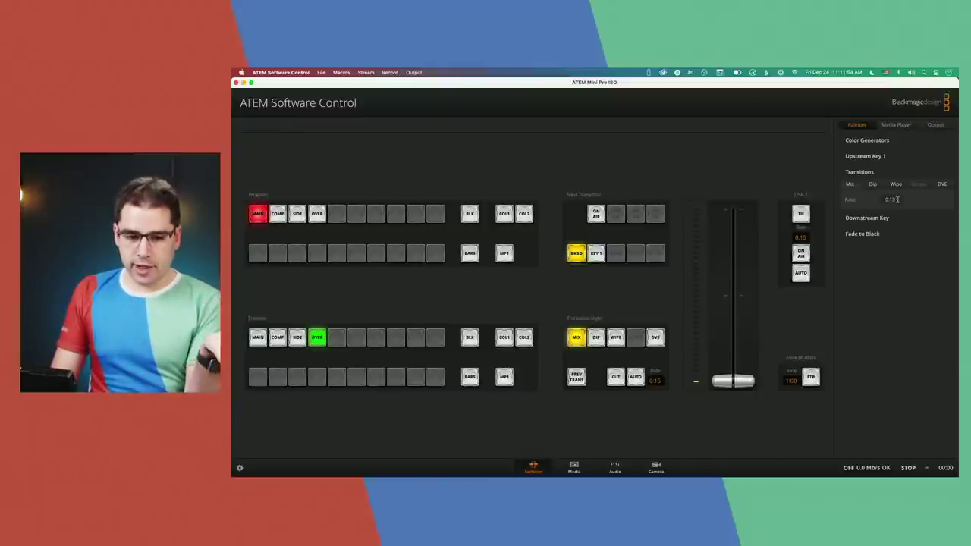
left_click(597, 339)
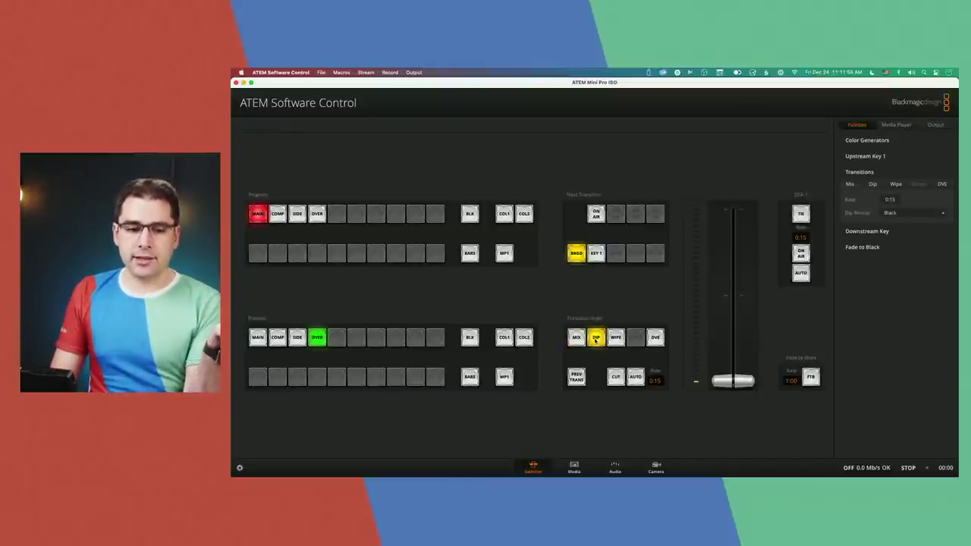
left_click(907, 216)
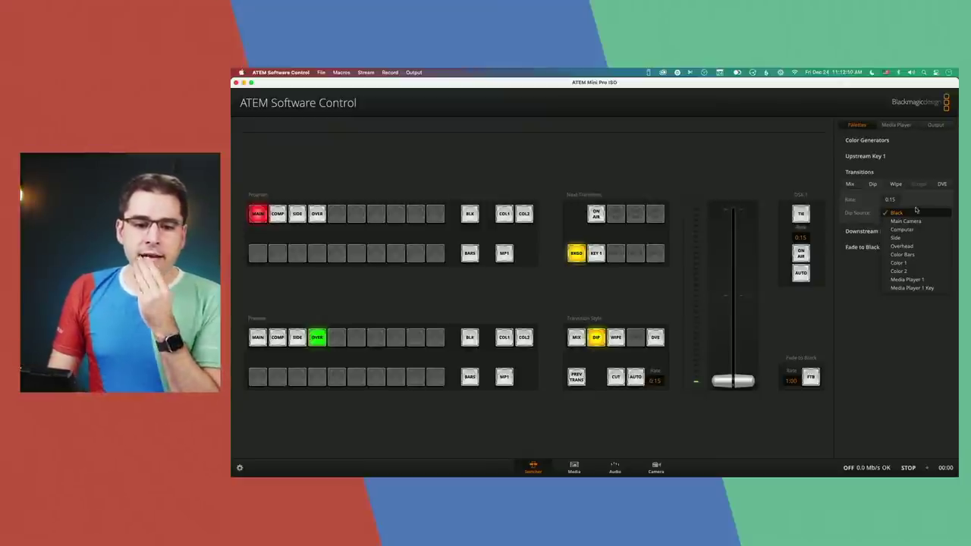
left_click(902, 255)
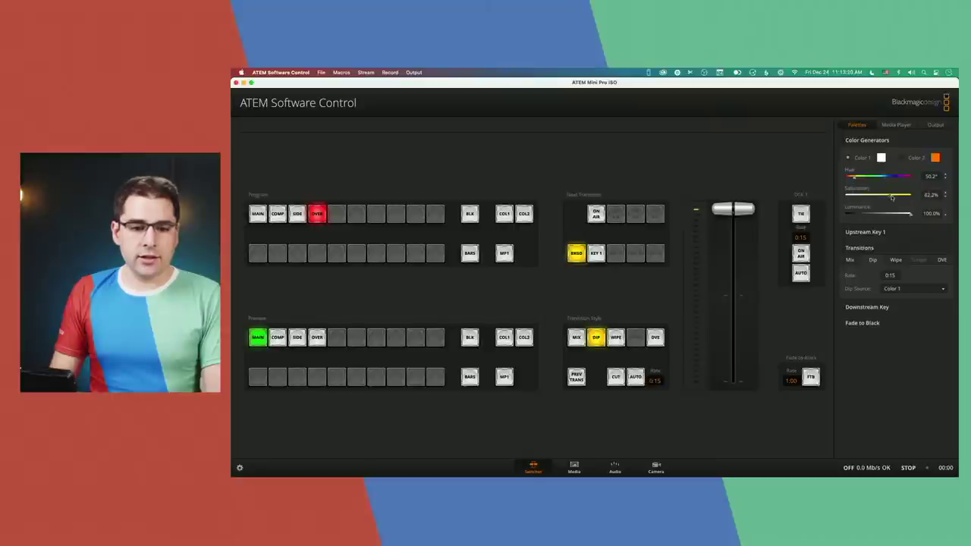
- Set generator Color 1 to the saved red swatch and Color 2 to the saved green swatch
left_click(881, 157)
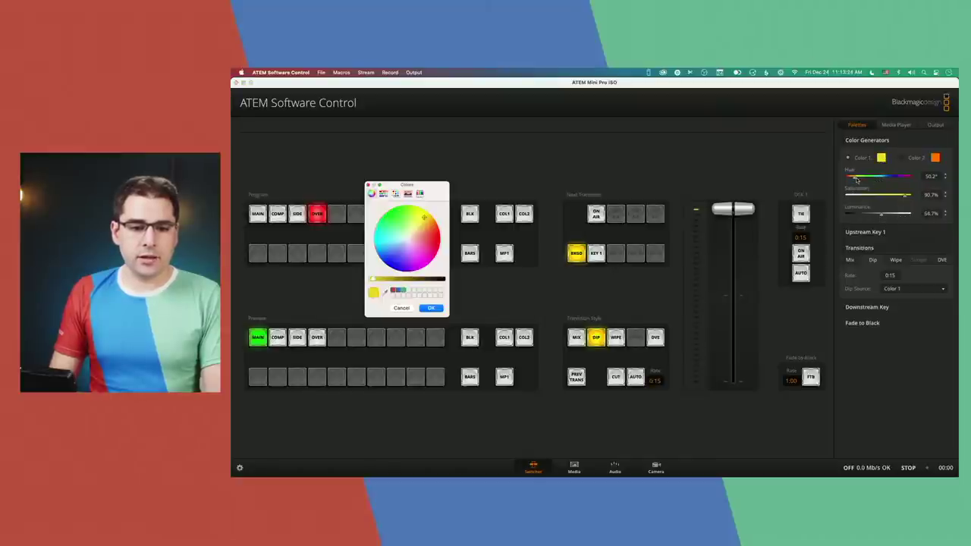
left_click_drag(415, 188, 656, 136)
left_click(634, 241)
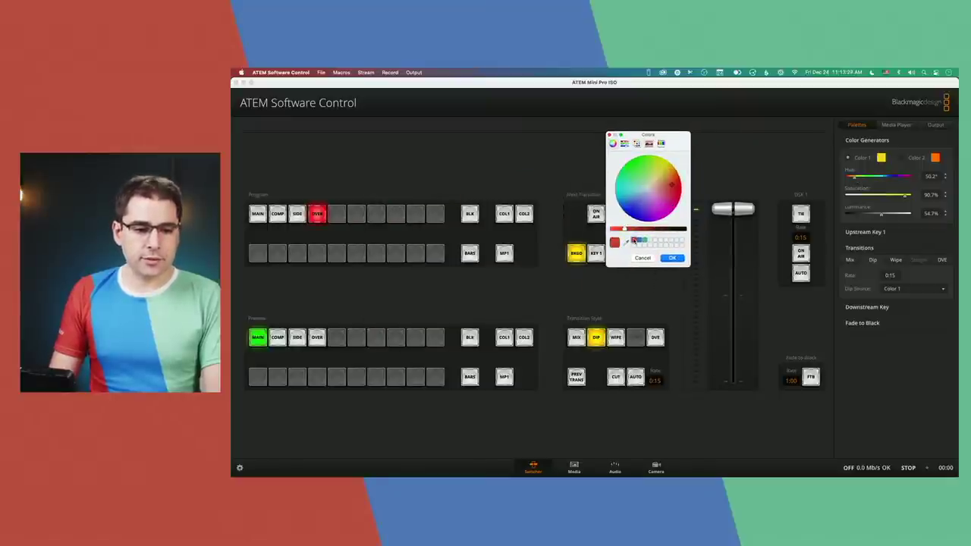
left_click(673, 258)
left_click(935, 157)
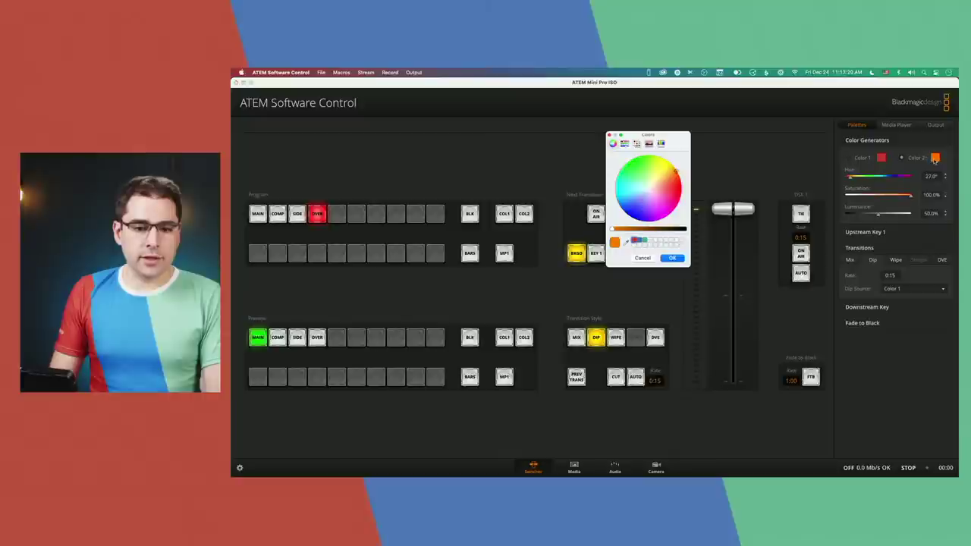
left_click(645, 241)
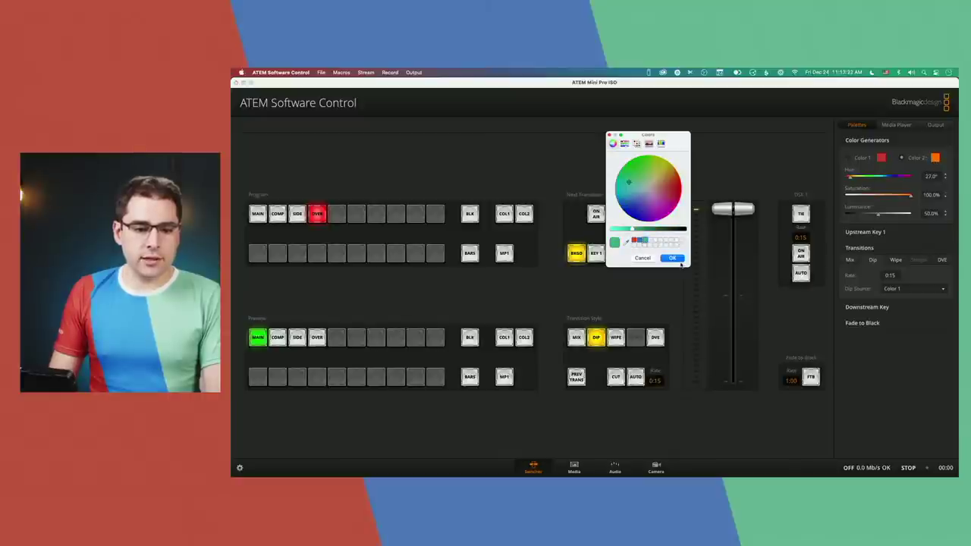
left_click(673, 259)
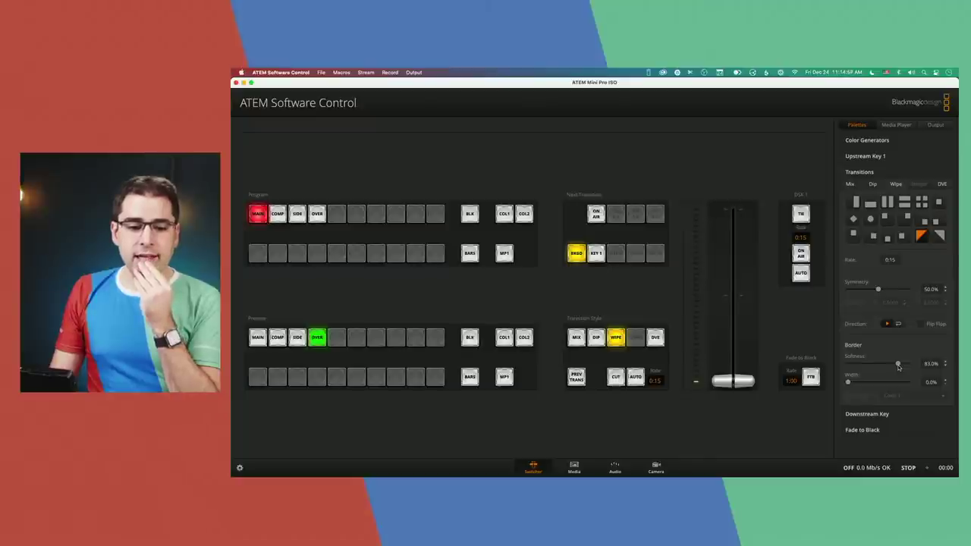
- Choose the first, vertical-edge wipe pattern and use Color 1 as the border's fill source
left_click(850, 205)
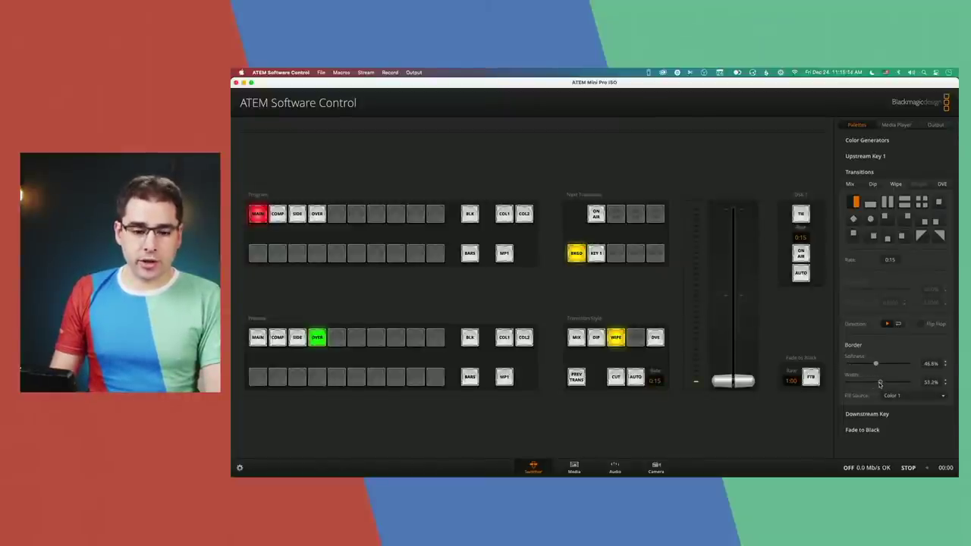
left_click(893, 395)
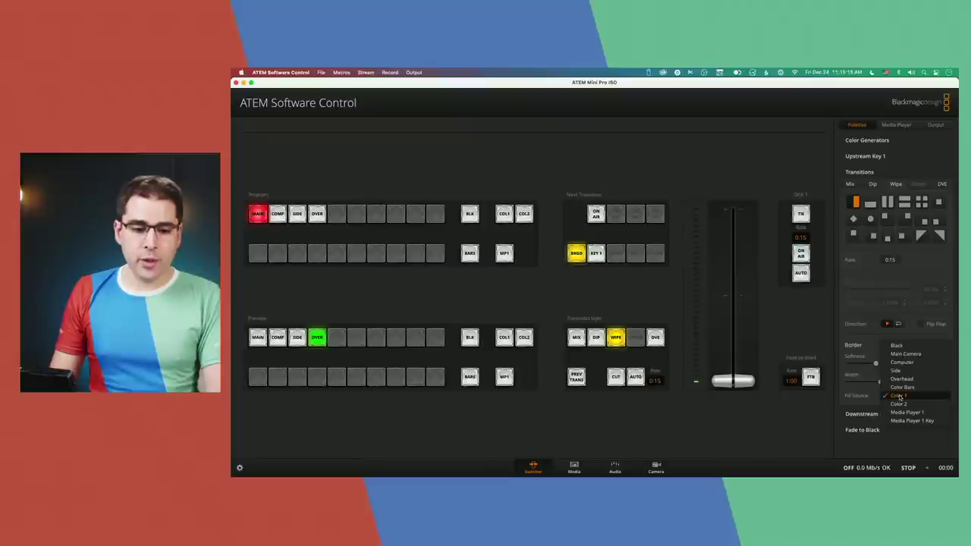
left_click(900, 396)
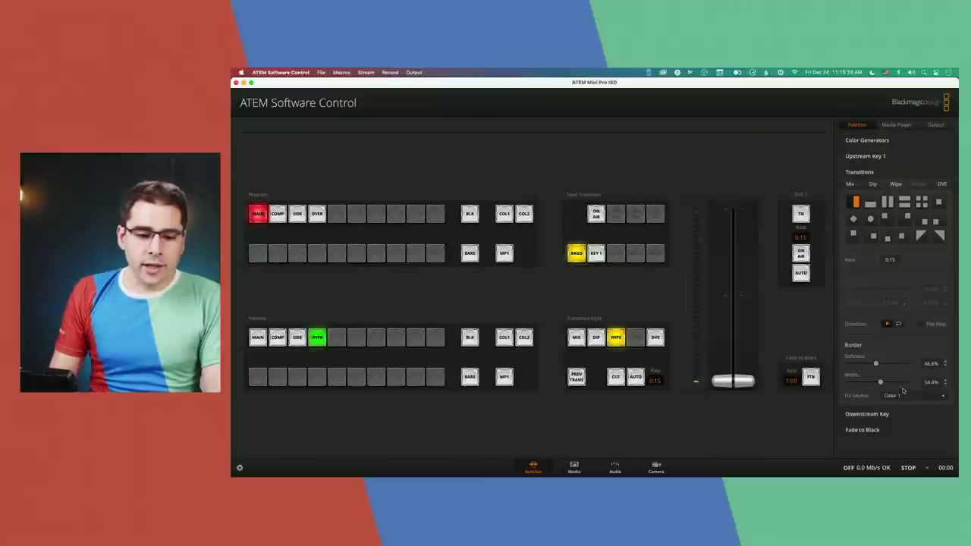
- Set the wipe border's fill source to Overhead and cue SIDE in preview
left_click(904, 394)
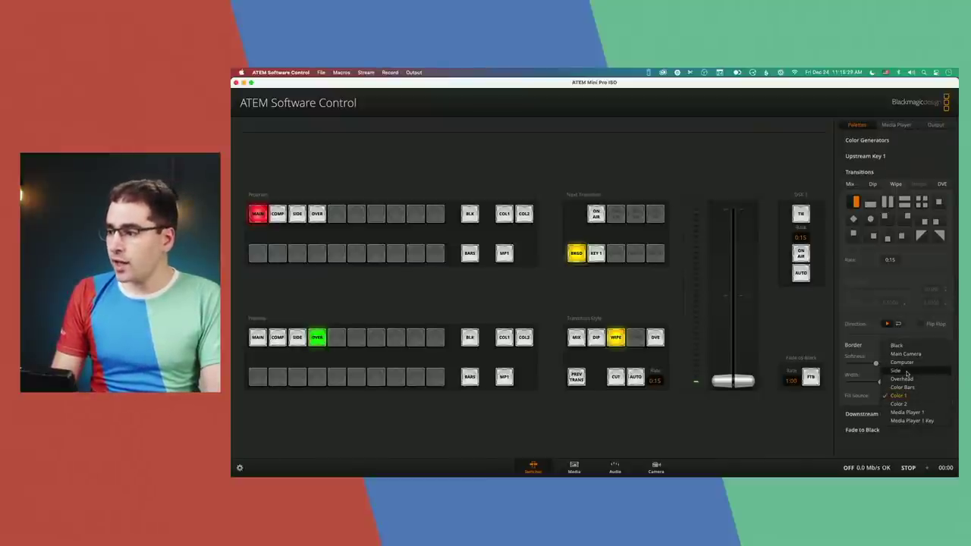
left_click(905, 378)
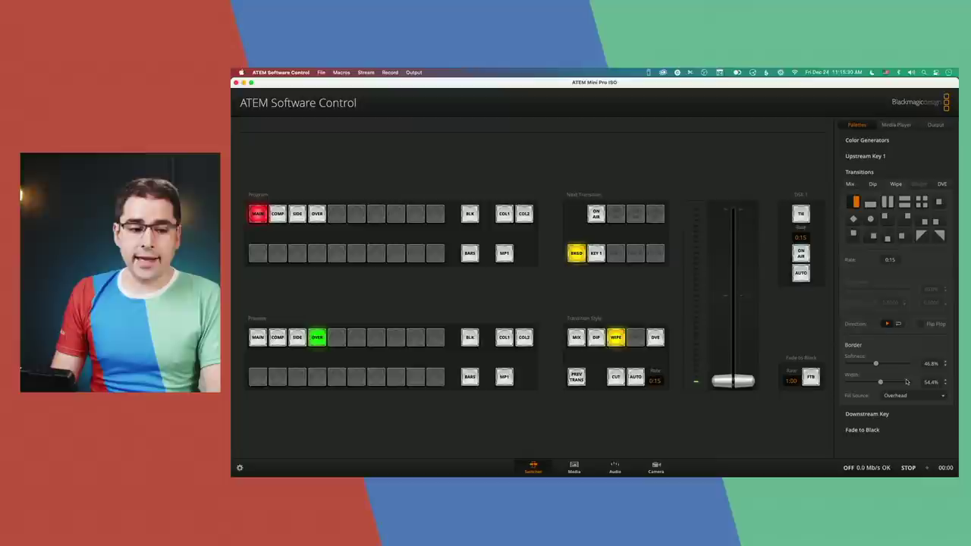
left_click(297, 339)
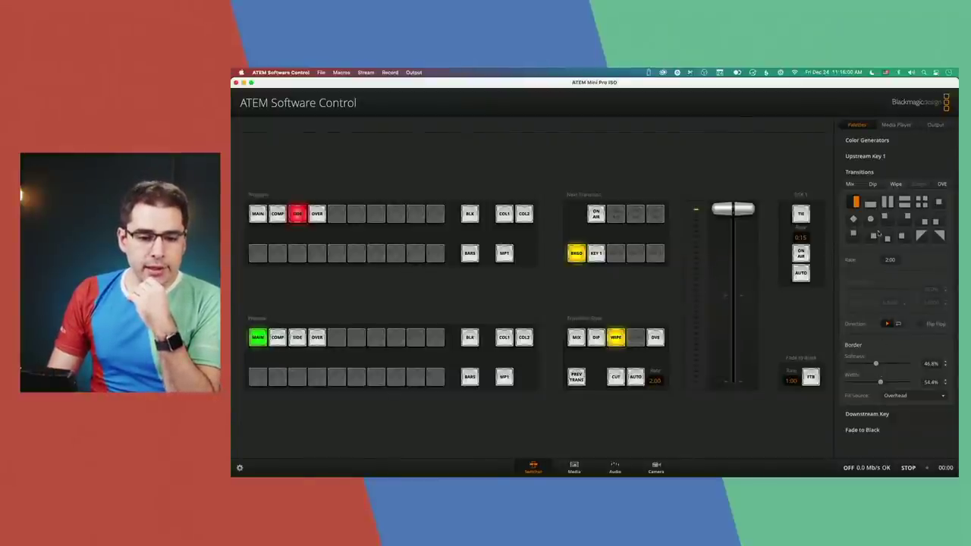
- Look through the DVE transition's Push and Squeeze patterns and the settings of the other transition styles
left_click(942, 185)
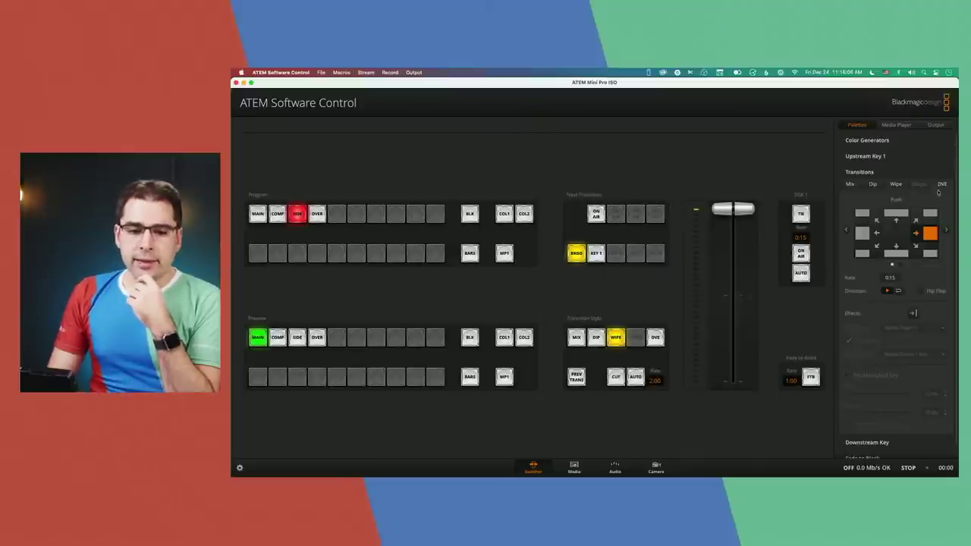
left_click(947, 229)
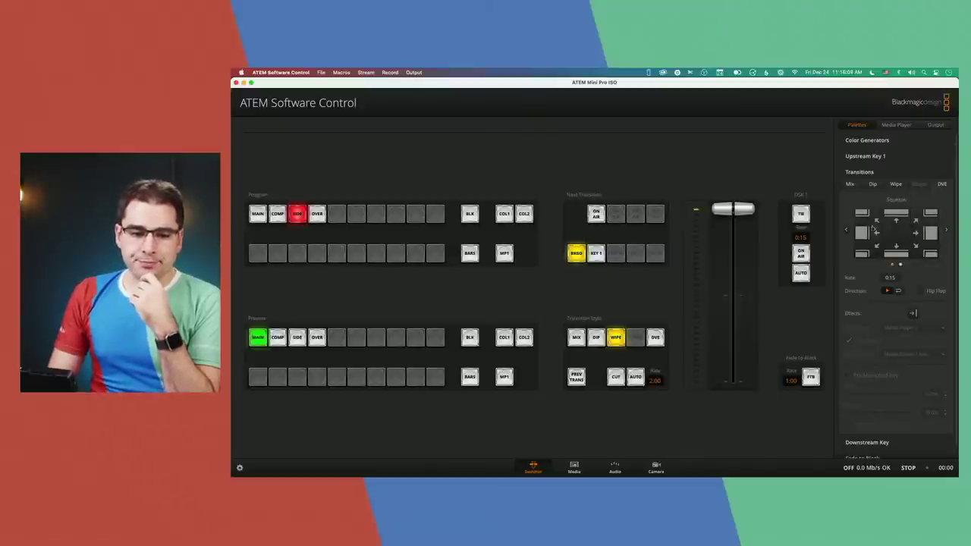
left_click(846, 231)
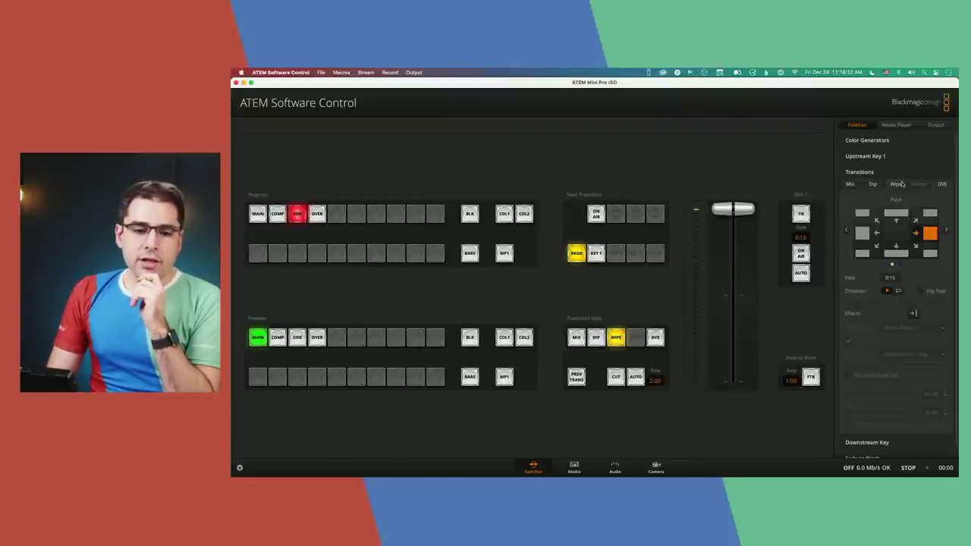
left_click(851, 185)
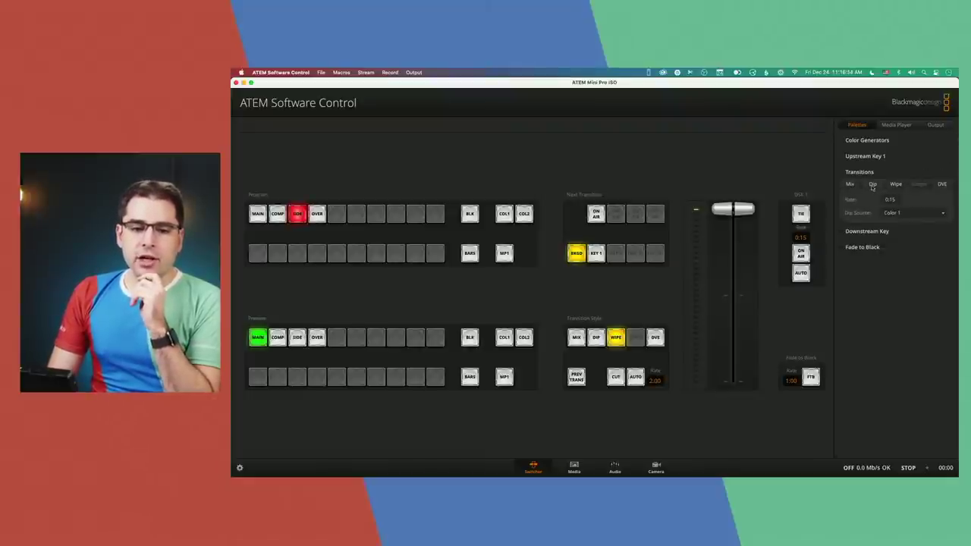
left_click(895, 185)
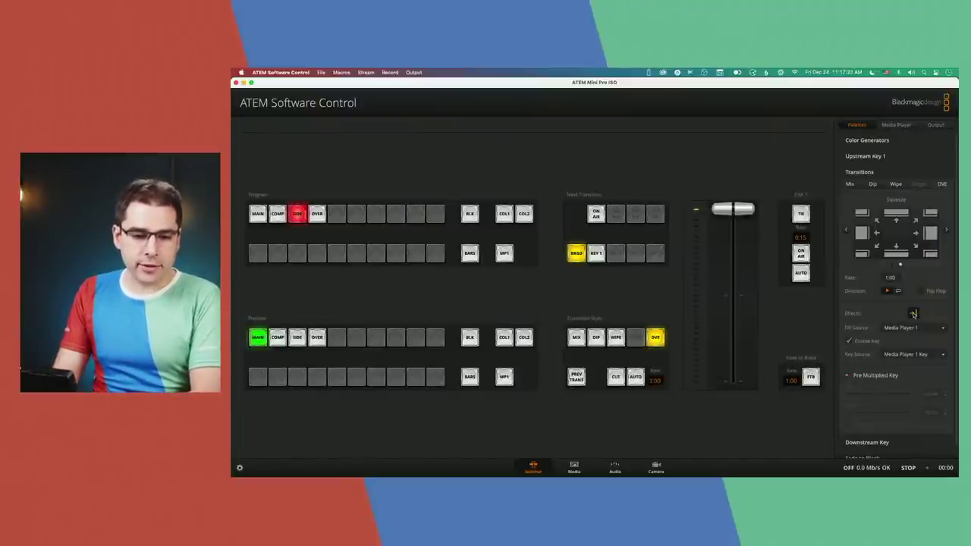
- Test the DVE transition with the rightward Squeeze pattern, then with the Media Player 1 graphic effect, taking MAIN to program
left_click(927, 231)
key("Return")
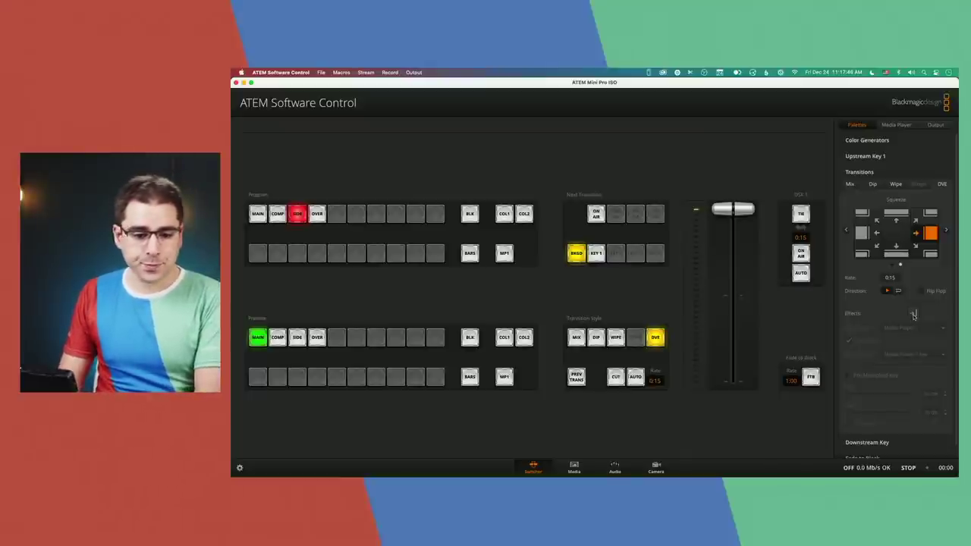
left_click(914, 313)
key("Return")
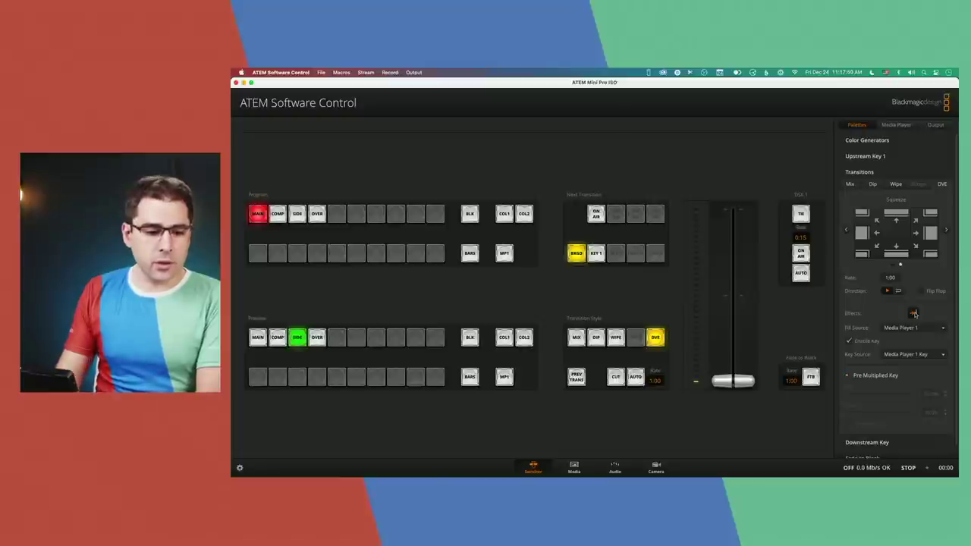
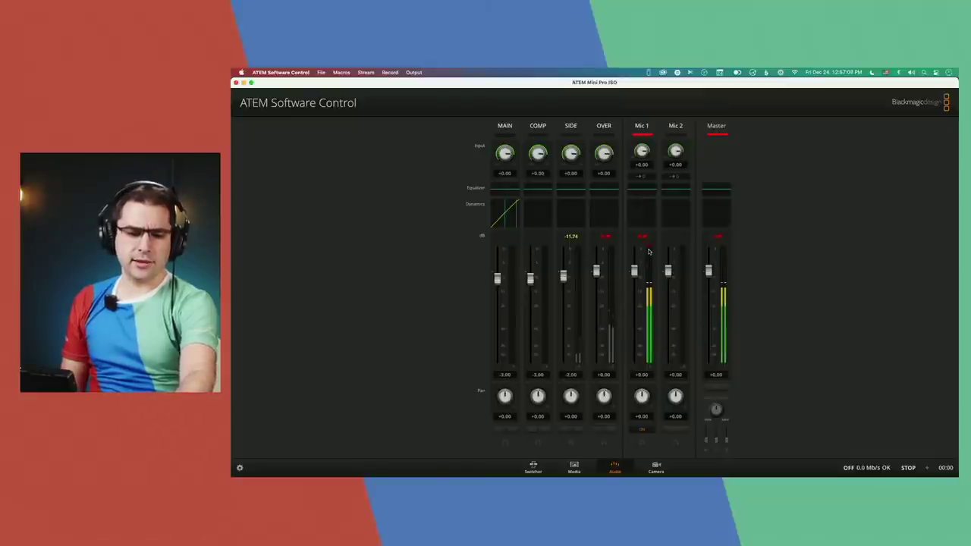
- Examine the analog microphone input options in the general audio settings
left_click(239, 467)
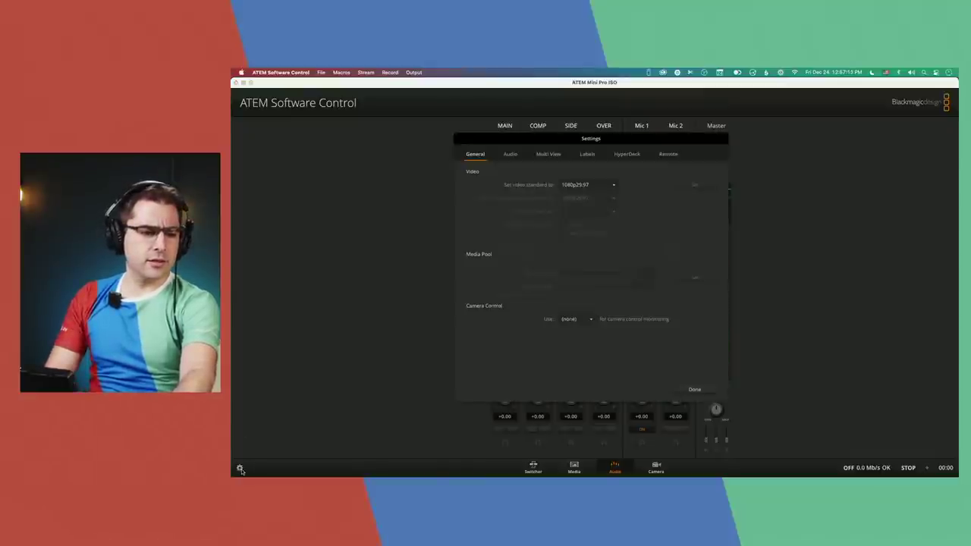
left_click(510, 155)
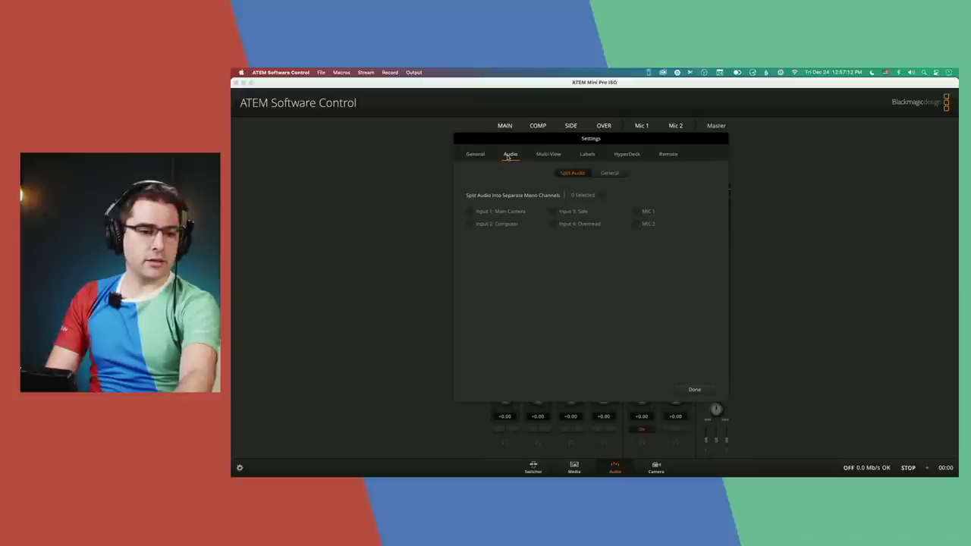
left_click(610, 174)
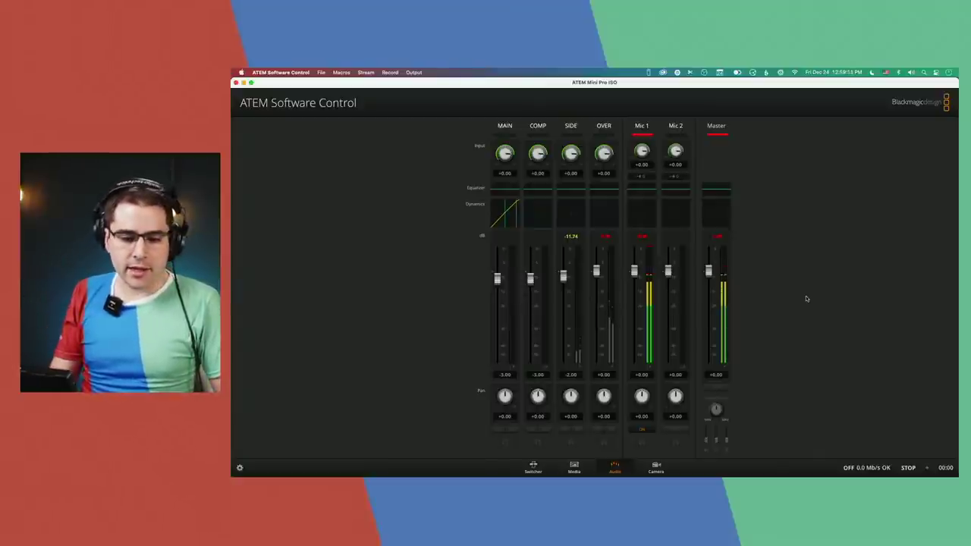
- Turn Mic 1 off and back on in the audio mixer, then review the general audio settings and close them
left_click(642, 429)
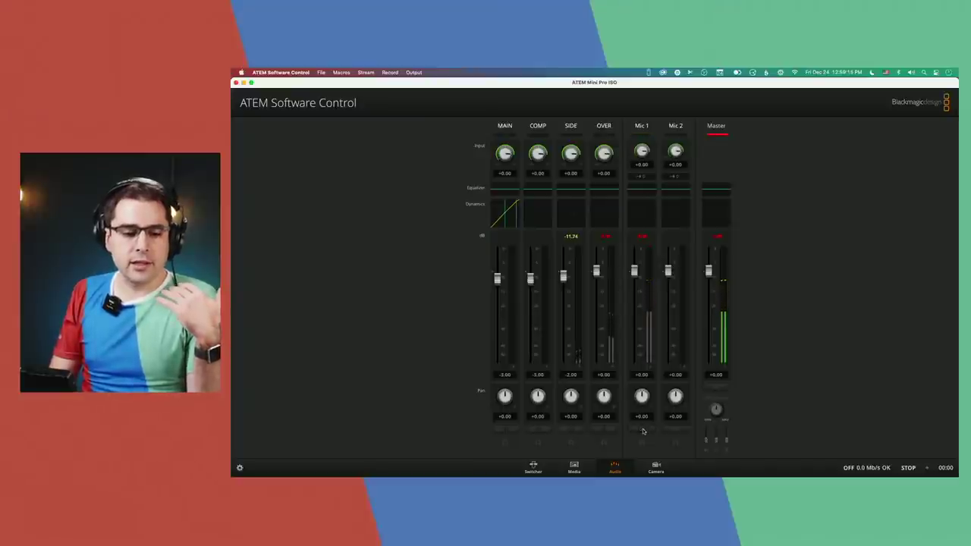
left_click(643, 429)
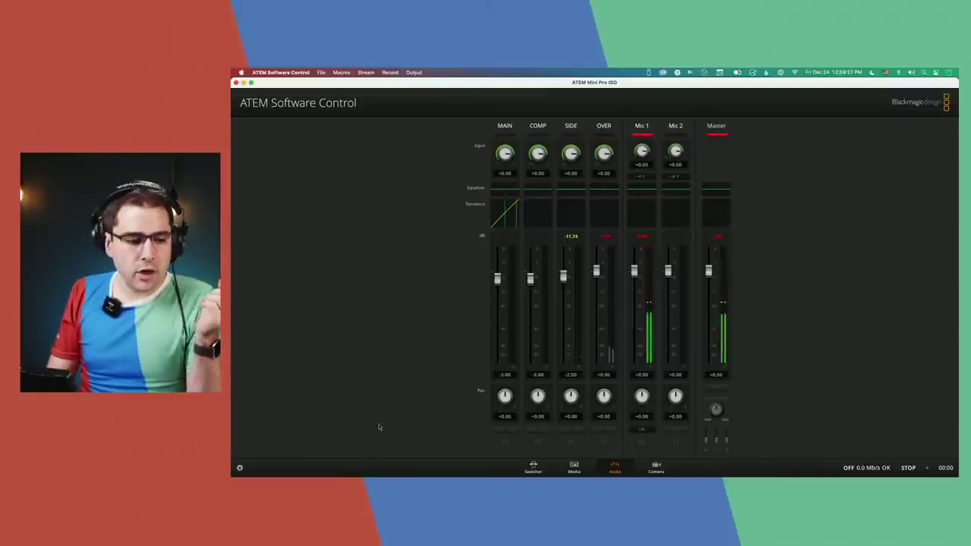
left_click(239, 468)
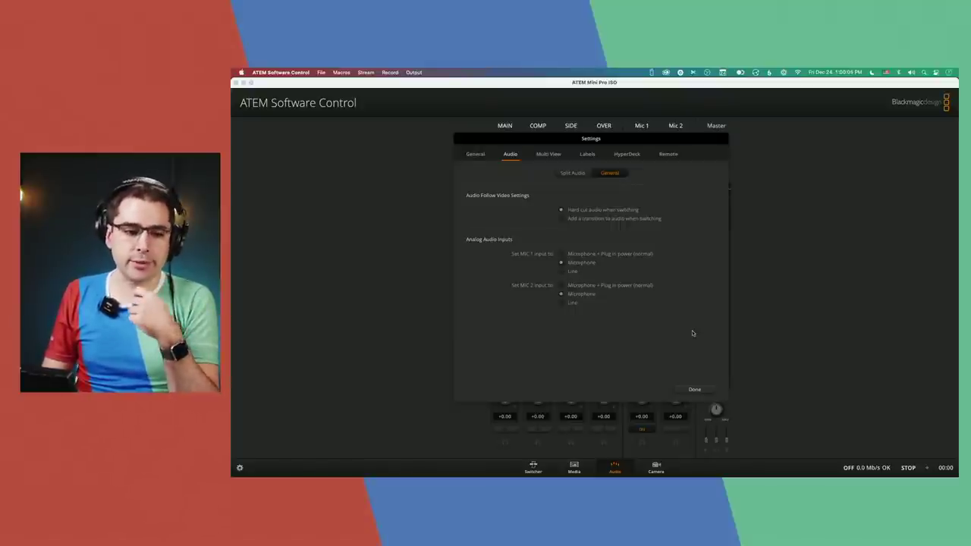
left_click(694, 389)
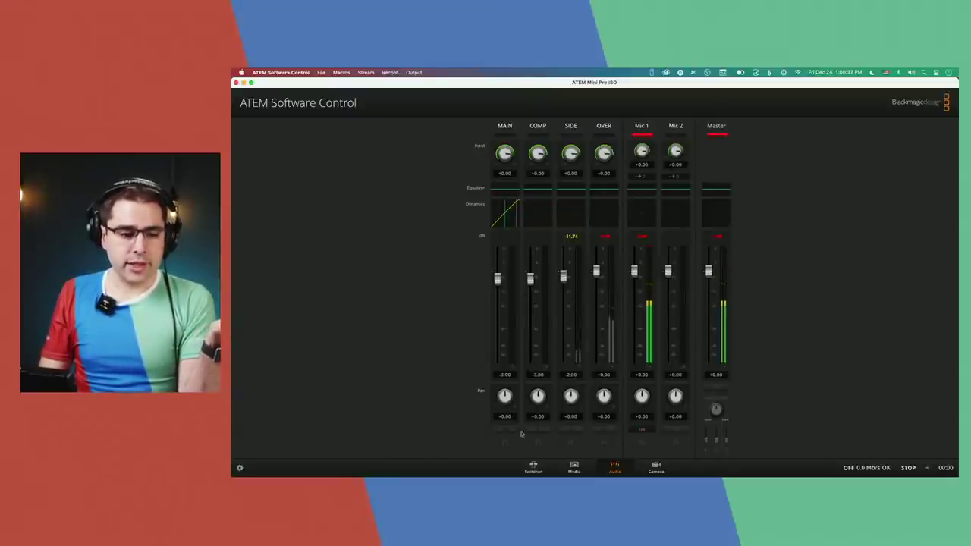
- Switch the live mixer audio from Mic 1 to the OVER input, then from OVER to SIDE
left_click(496, 430)
left_click(596, 432)
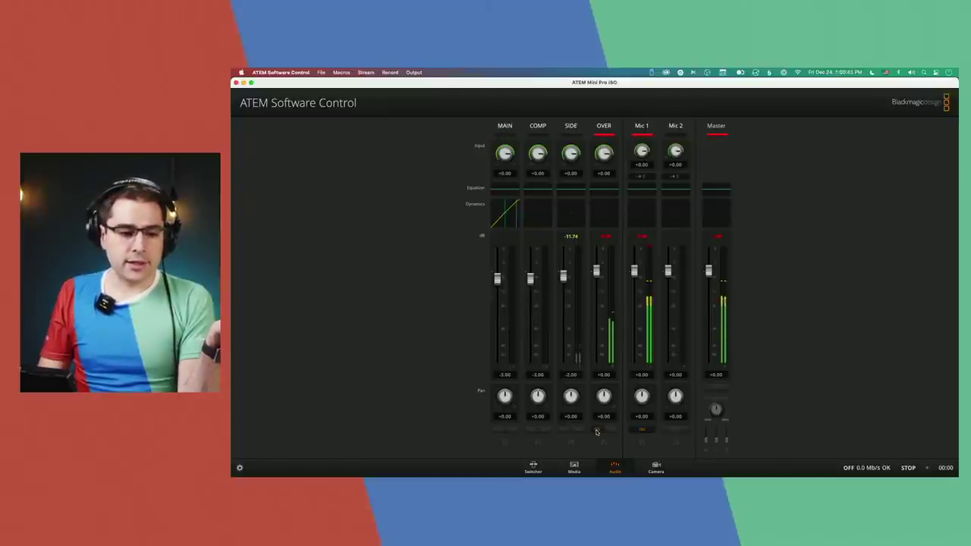
left_click(642, 431)
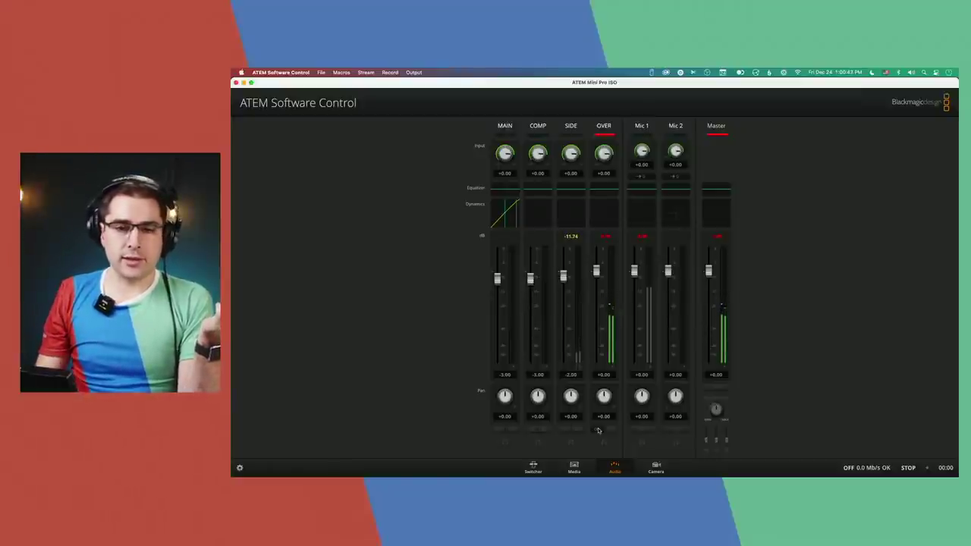
left_click(598, 431)
left_click(567, 430)
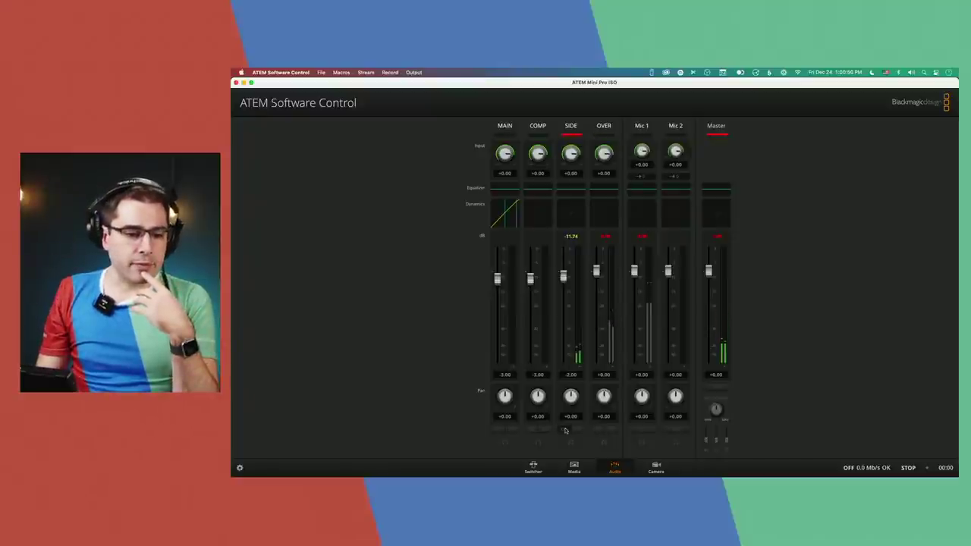
- Set the SIDE fader level to 0 dB, turn SIDE off and turn Mic 1 back on
left_click(576, 375)
type("0")
key("Return")
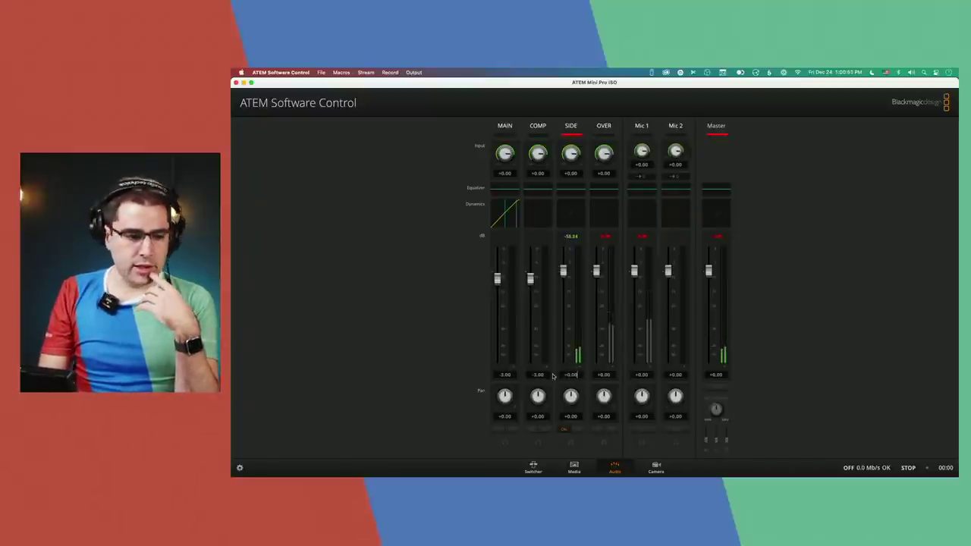
left_click(563, 431)
left_click(638, 429)
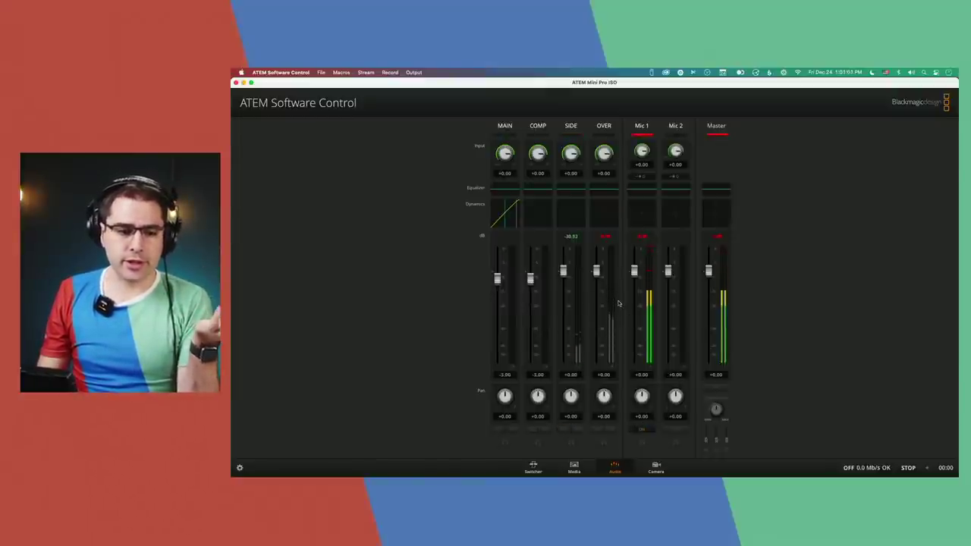
- Turn on the COMP audio, set its fader level to 0 dB and turn it off again
left_click(531, 431)
type("0")
key("Return")
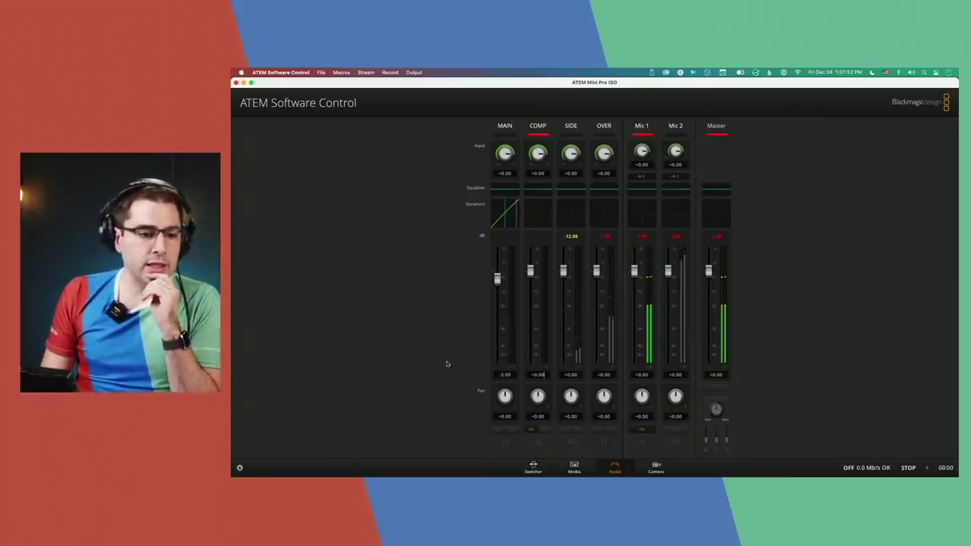
left_click(531, 431)
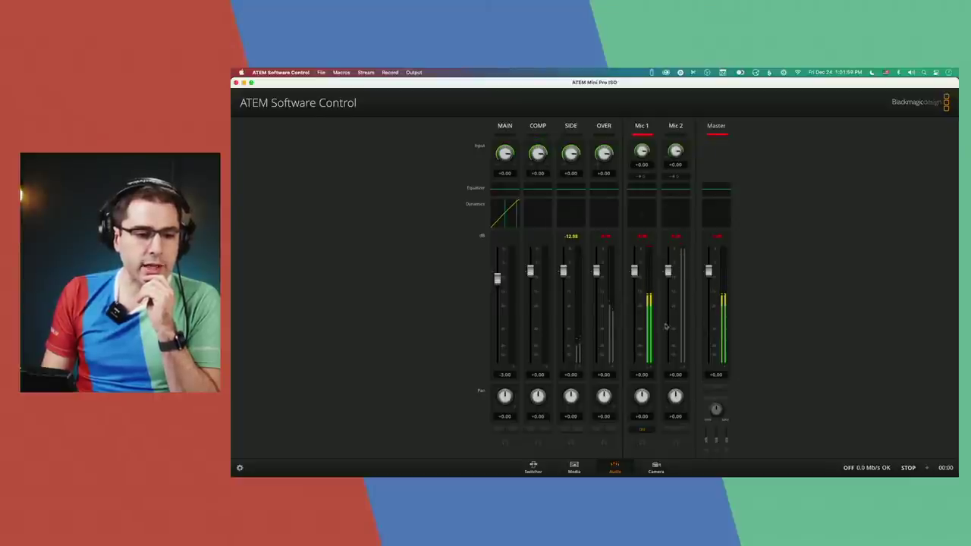
- Set the MIC 2 analog input to Line in the general audio settings and close them
left_click(240, 468)
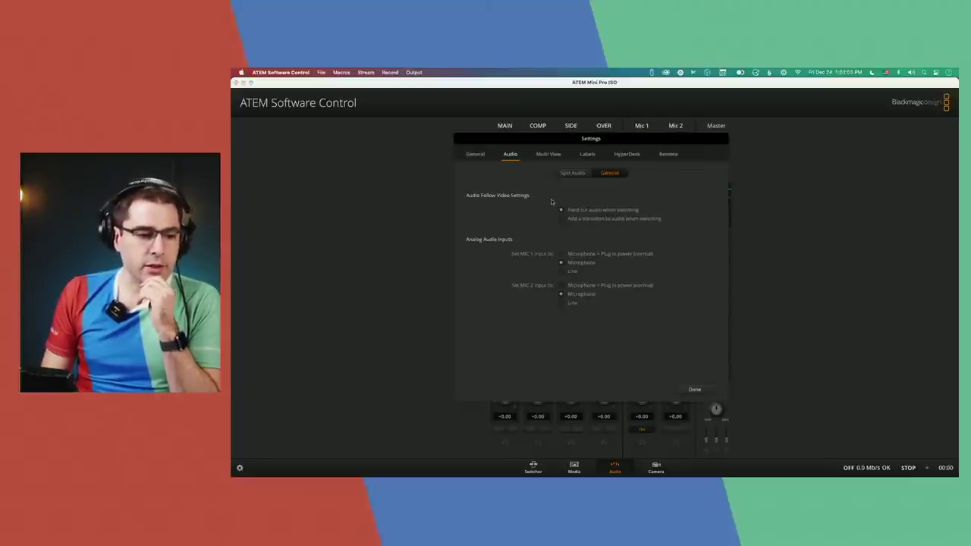
left_click(571, 302)
left_click(695, 390)
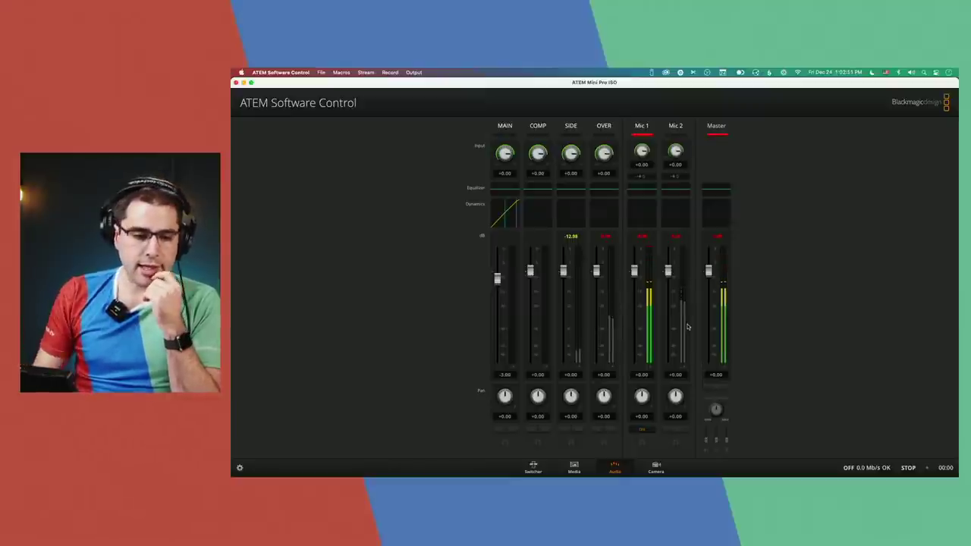
- Turn on Mic 2 in the audio mixer and lower its fader to about -20.4 dB
left_click(675, 430)
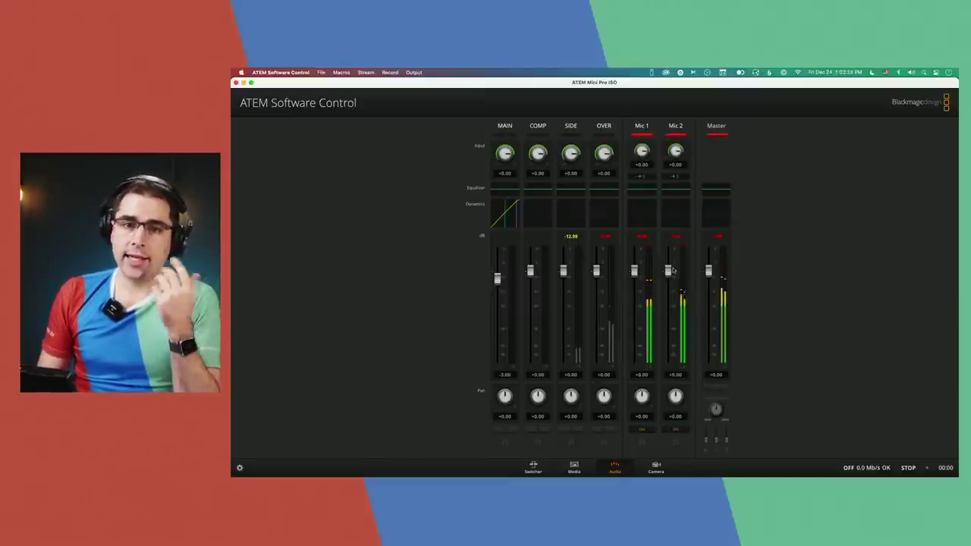
left_click_drag(668, 271, 667, 324)
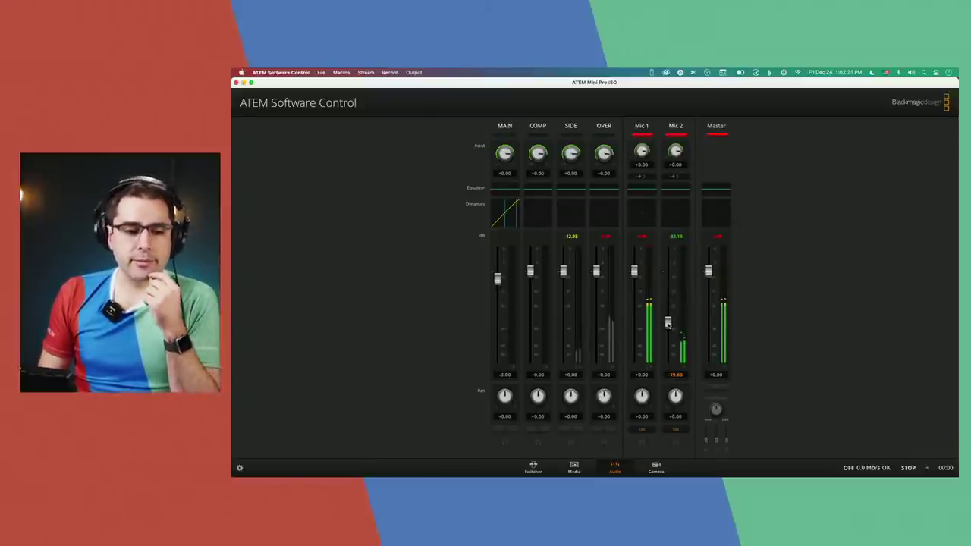
left_click_drag(668, 323, 667, 324)
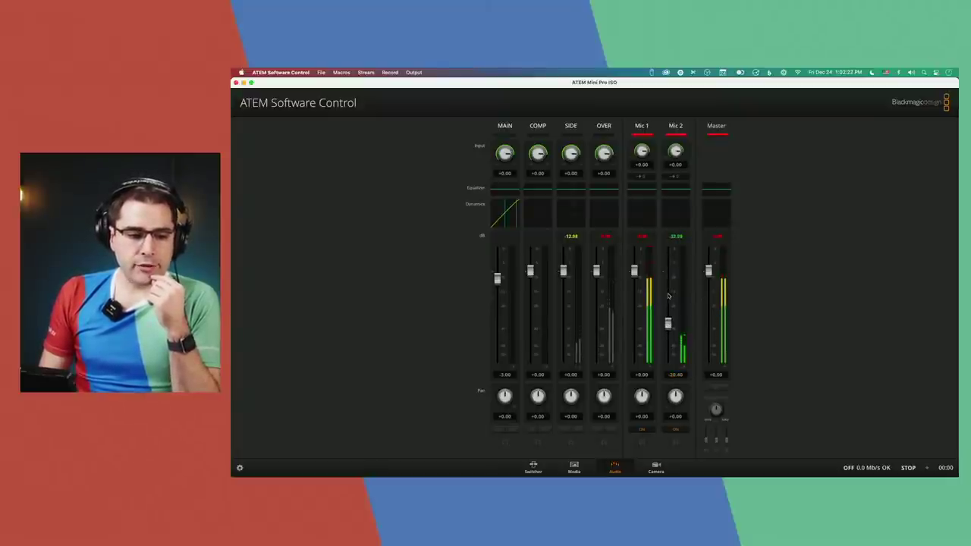
- Try panning Mic 2 to +100 and recentre it, then reset the Mic 1 input gain to 0
left_click_drag(675, 395, 768, 367)
left_click_drag(810, 392, 905, 431)
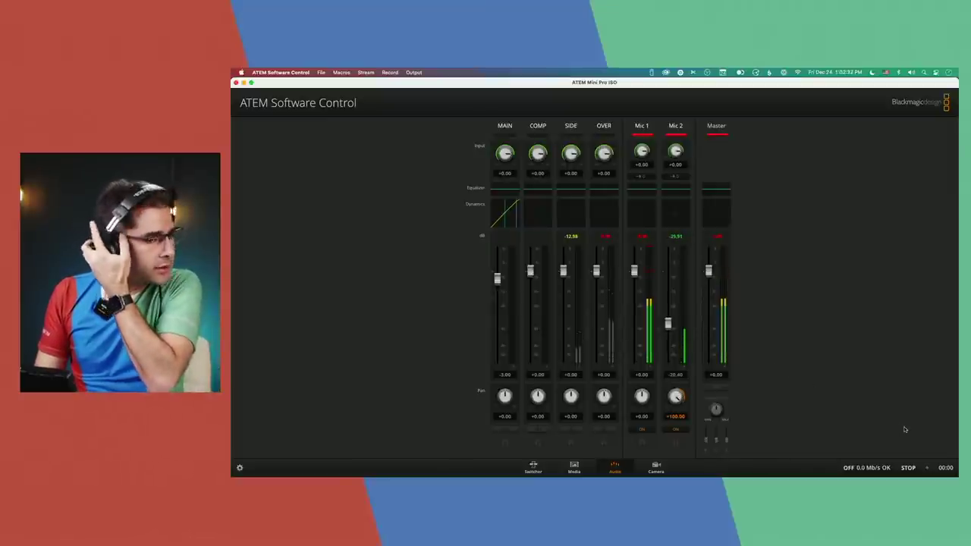
left_click_drag(904, 429, 818, 408)
left_click_drag(672, 416, 640, 415)
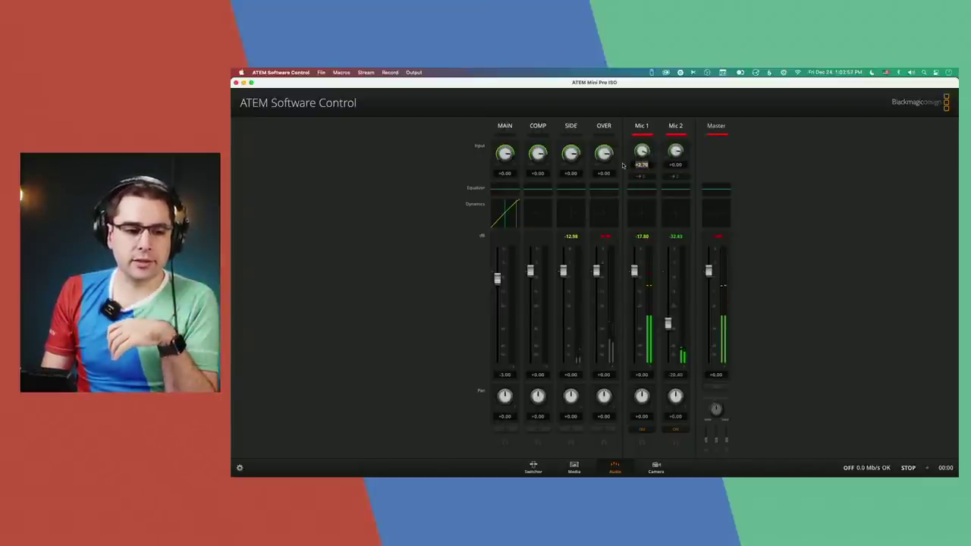
type("0")
key("Return")
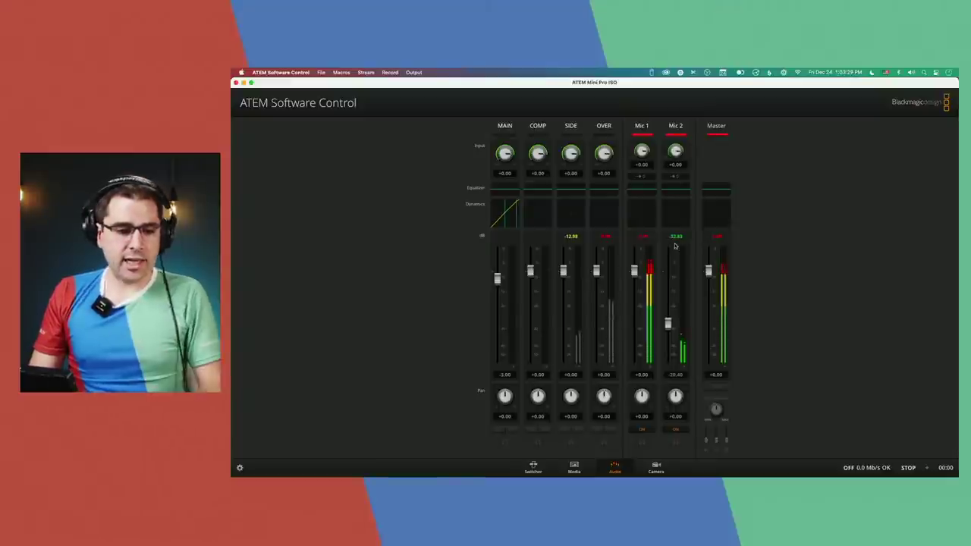
- Switch to Blackmagic Videohub Control, check the Table C and Table G routing, and route source 15, the table's Bottom Bar, to destination Table G
key("super+Tab")
key("super+Tab")
key("super+Tab")
key("super+Tab")
key("super+Tab")
key("super+Tab")
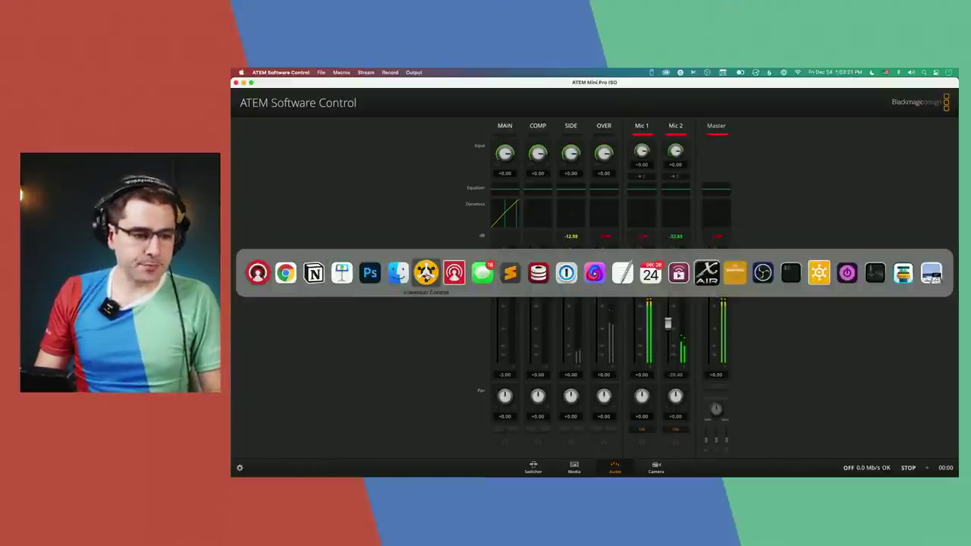
left_click(426, 276)
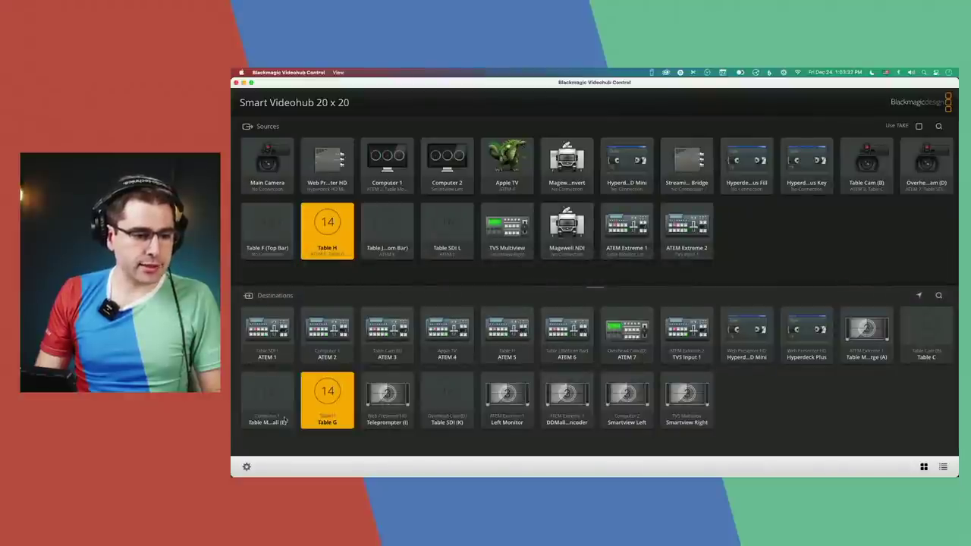
left_click(928, 345)
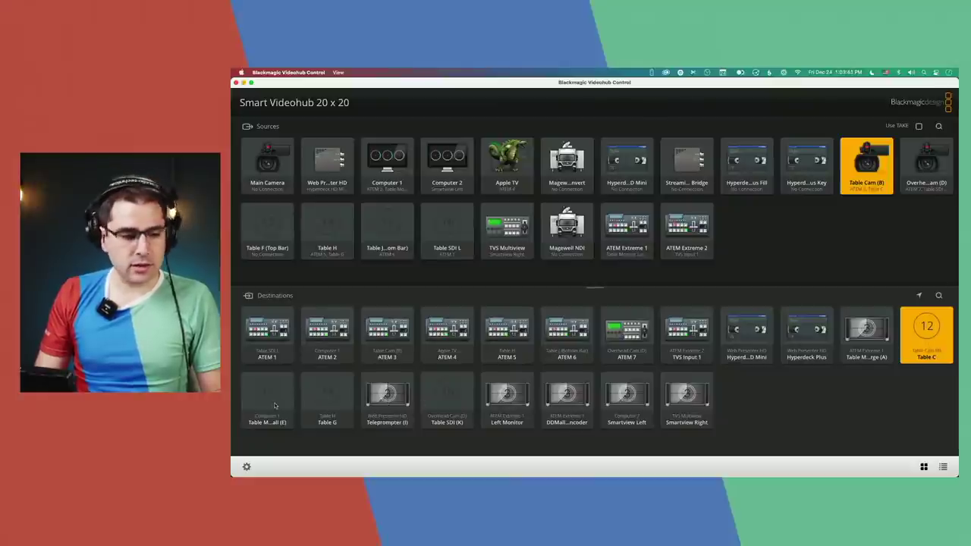
left_click(338, 408)
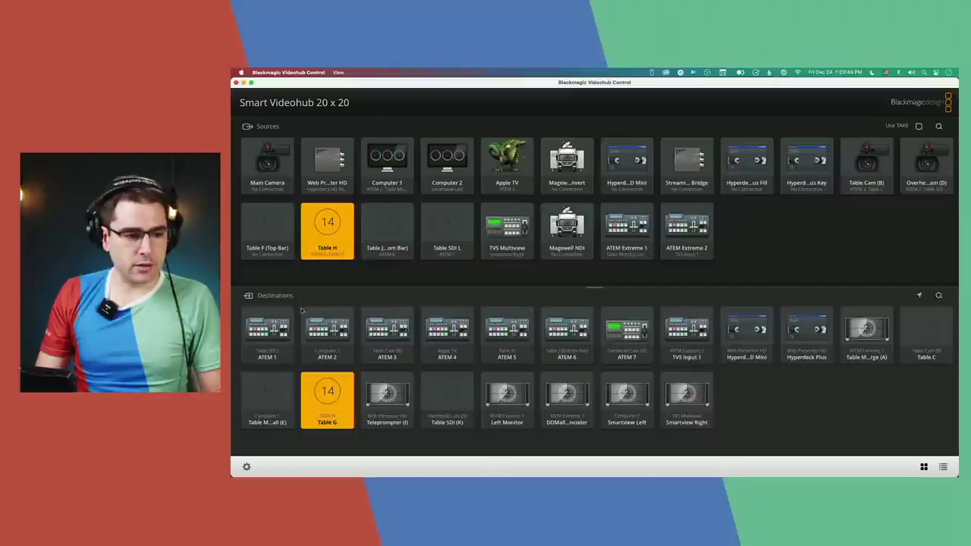
left_click(392, 235)
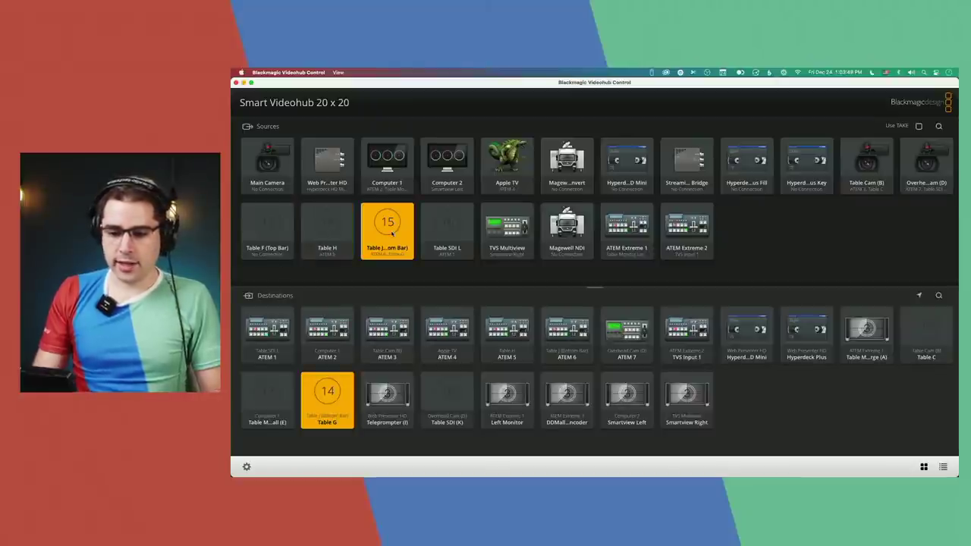
- Return to ATEM Software Control, close the Mic 1 input settings, turn Mic 2 off and have SIDE and Mic 1 on together
key("super+Tab")
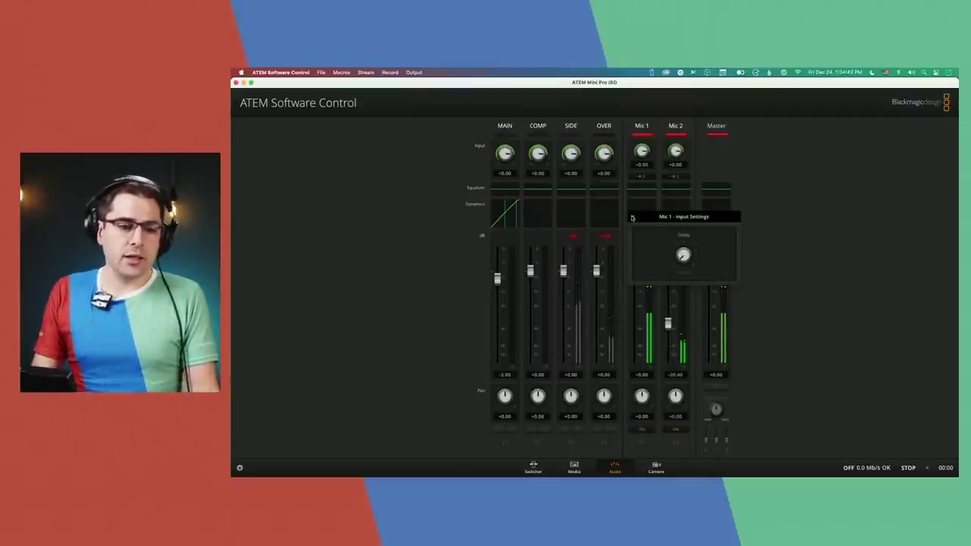
left_click(632, 218)
left_click(682, 431)
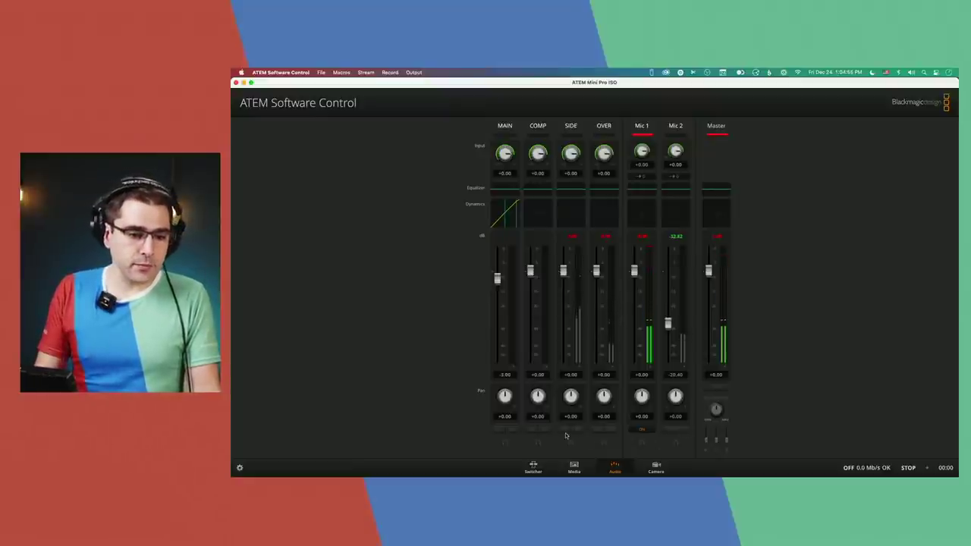
left_click(565, 434)
left_click(643, 432)
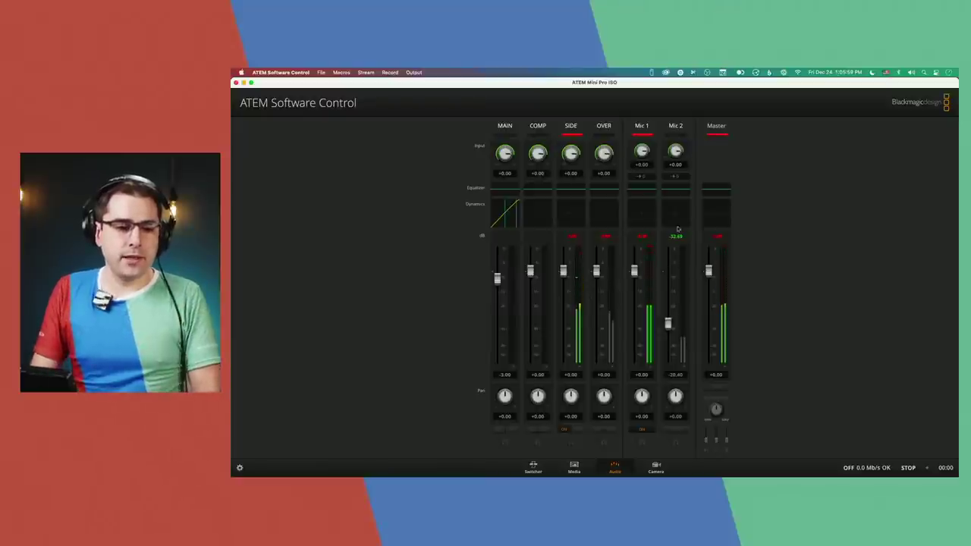
- Raise the Mic 1 input delay step by step to 5, close its input settings and turn SIDE off
left_click(654, 196)
left_click(633, 212)
left_click(641, 176)
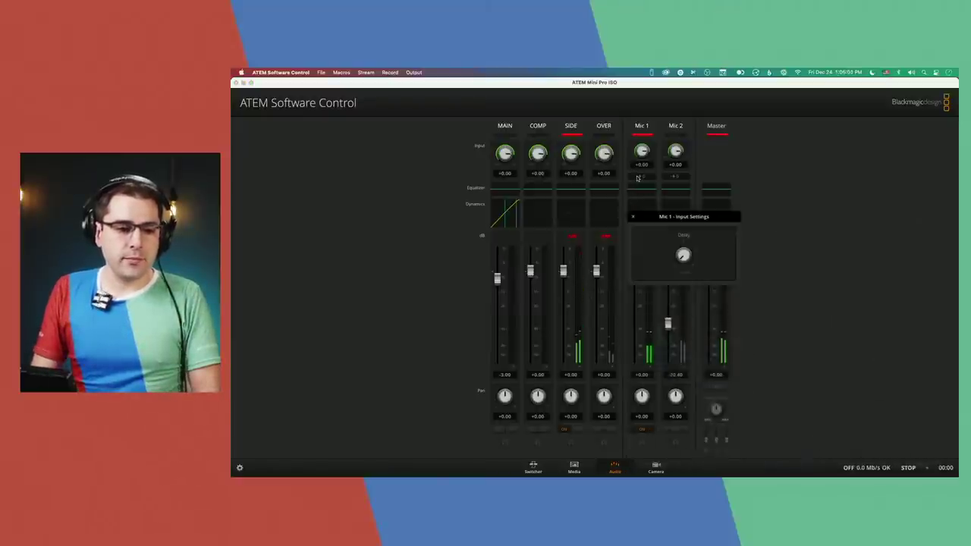
left_click_drag(682, 257, 679, 257)
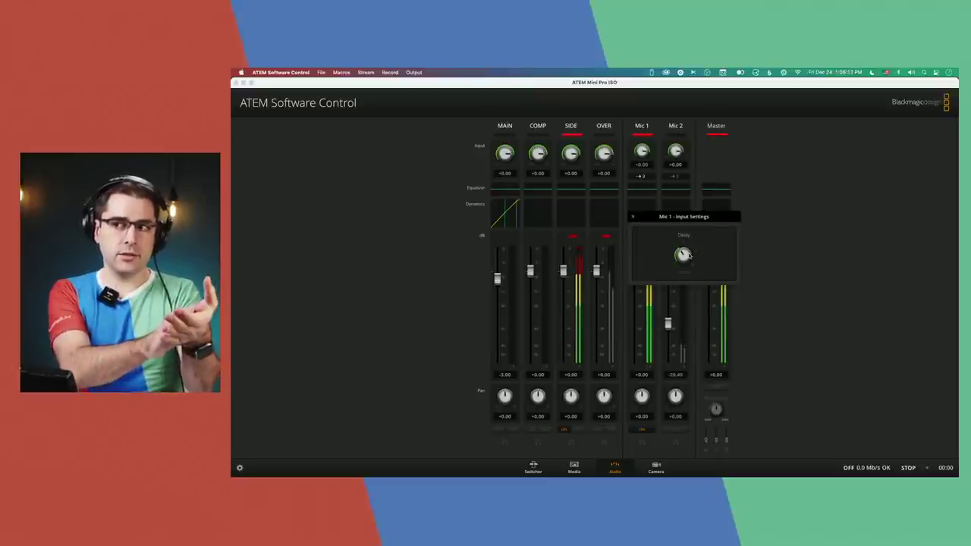
scroll(690, 256, "up", 1)
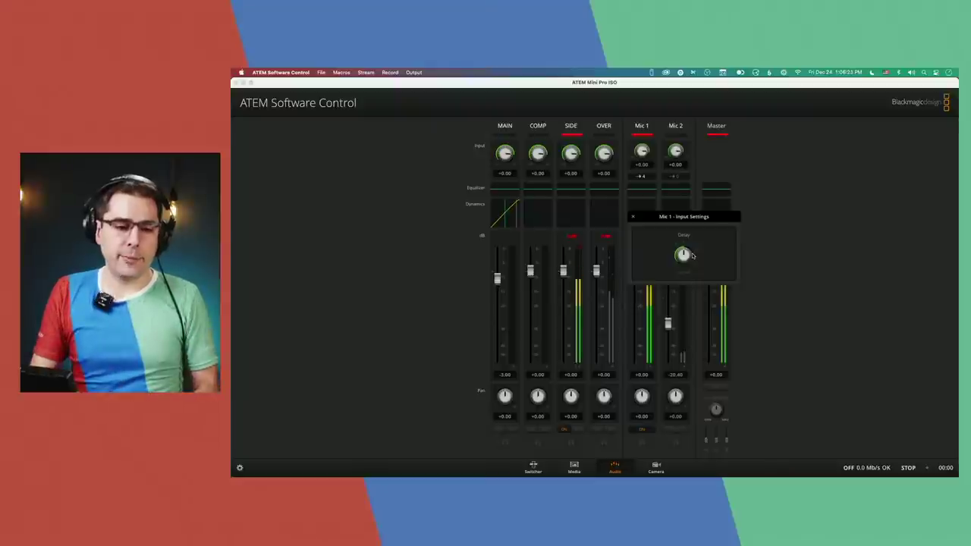
scroll(685, 255, "up", 1)
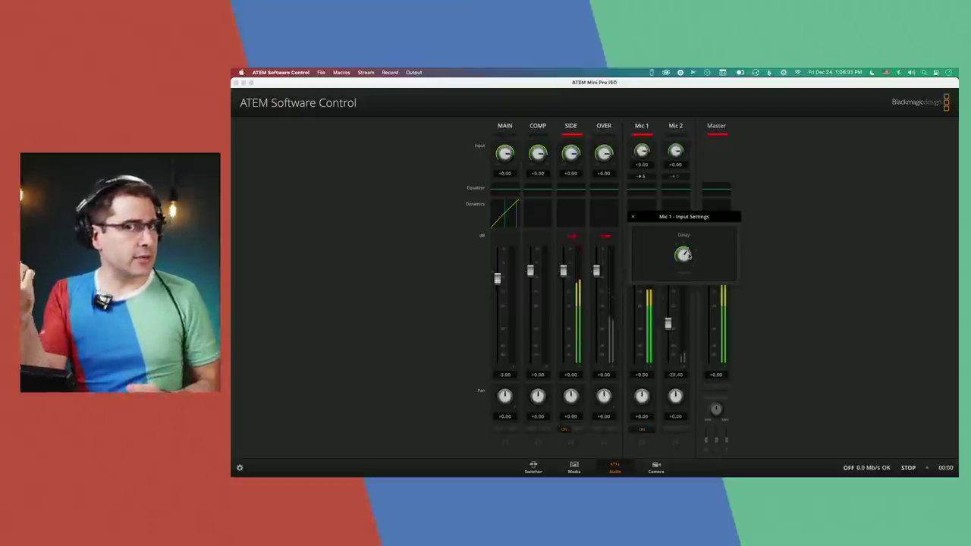
left_click(633, 218)
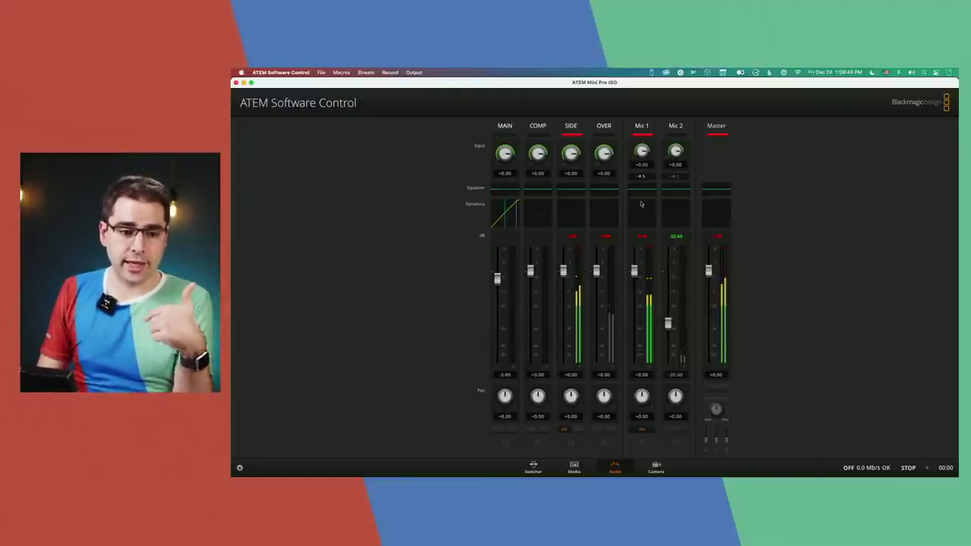
left_click(563, 431)
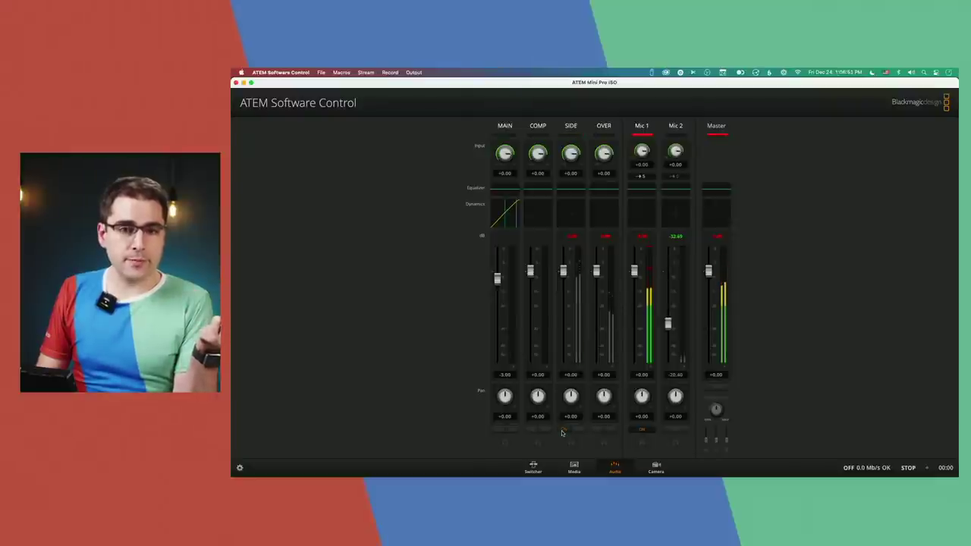
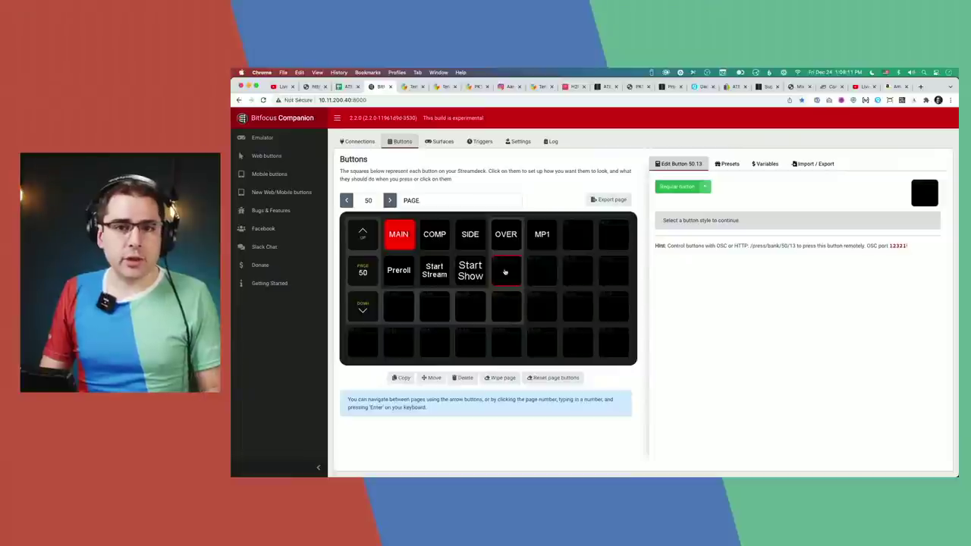
- Make button 50.13 a regular button with the text "Delay"
left_click(679, 188)
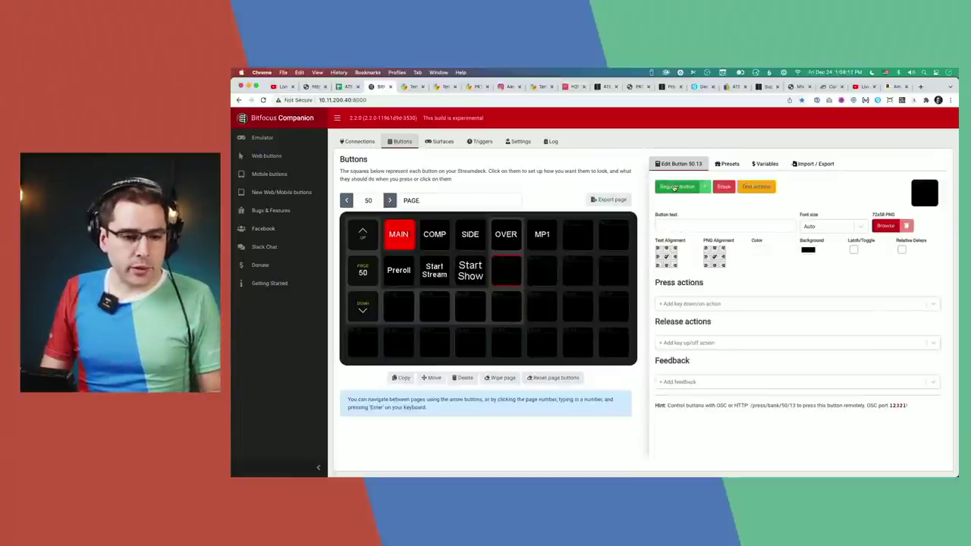
left_click(667, 226)
type("Delay")
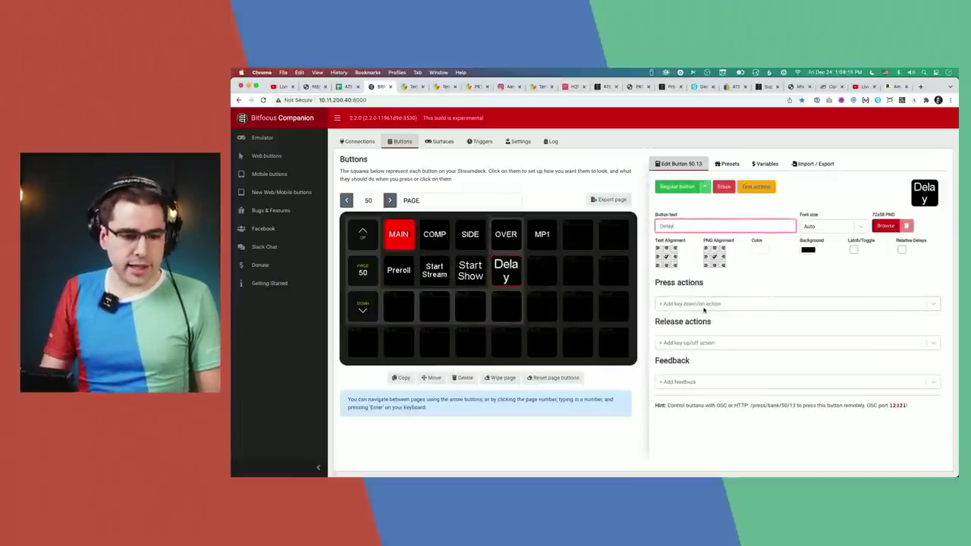
- Try adding the ATEM Mini ISO "Fairlight Audio: Set input mix option" press action to the Delay button, then remove it
left_click(704, 304)
type("fairlight")
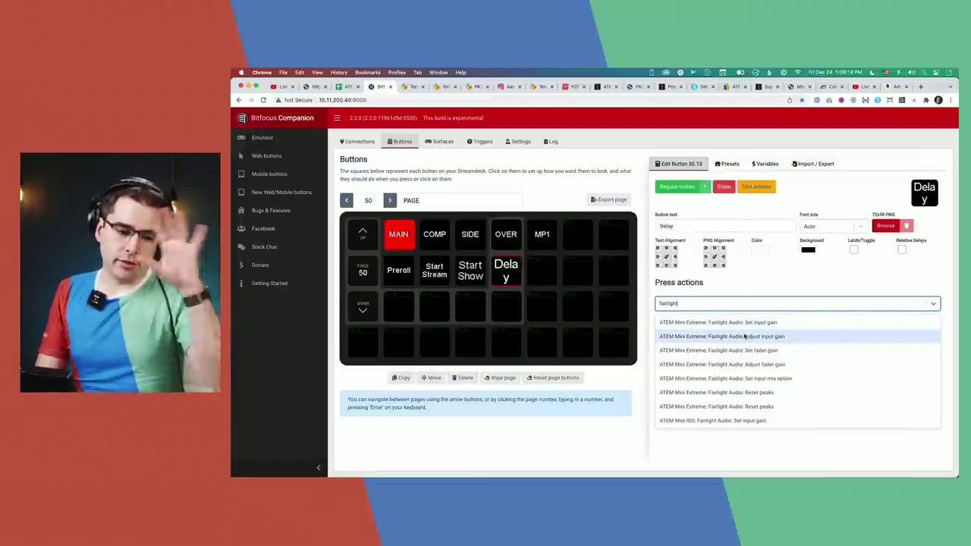
scroll(751, 341, "down", 5)
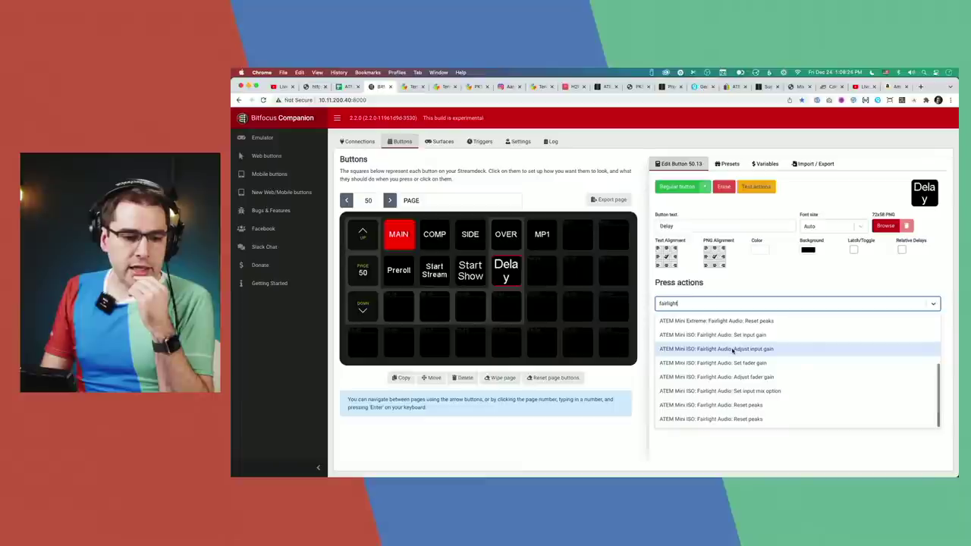
left_click(745, 392)
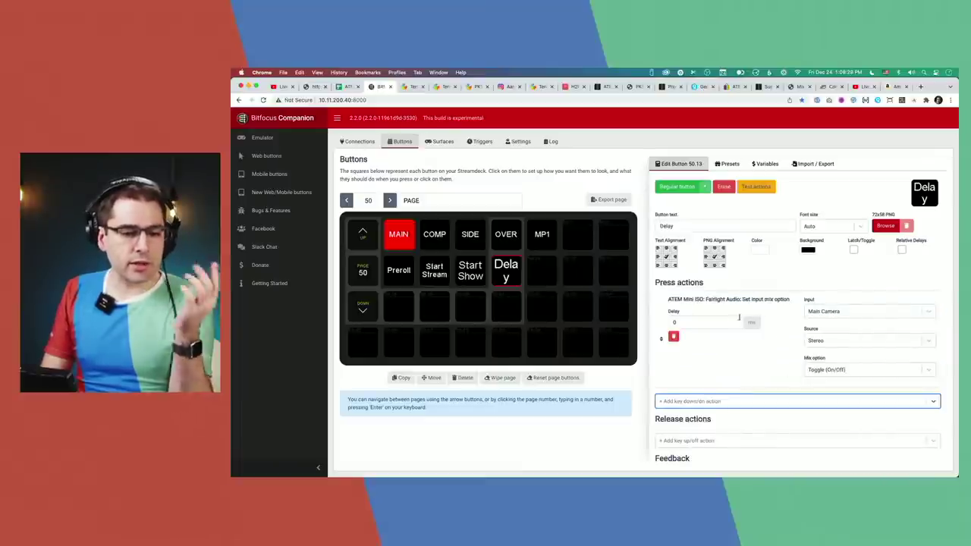
left_click(673, 336)
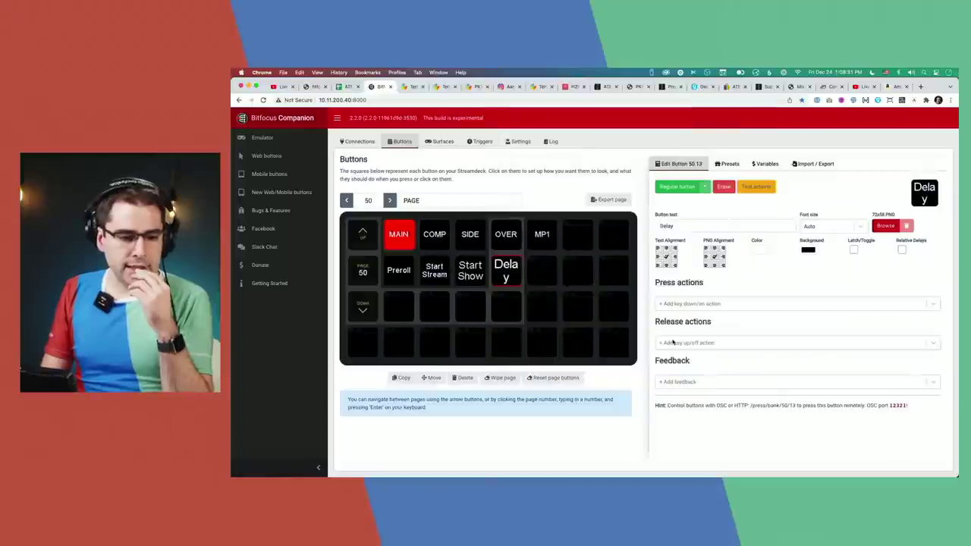
- Try adding the ATEM Mini ISO "Fairlight Audio: Adjust fader gain" press action to the Delay button, then remove it
left_click(797, 304)
type("fairlight")
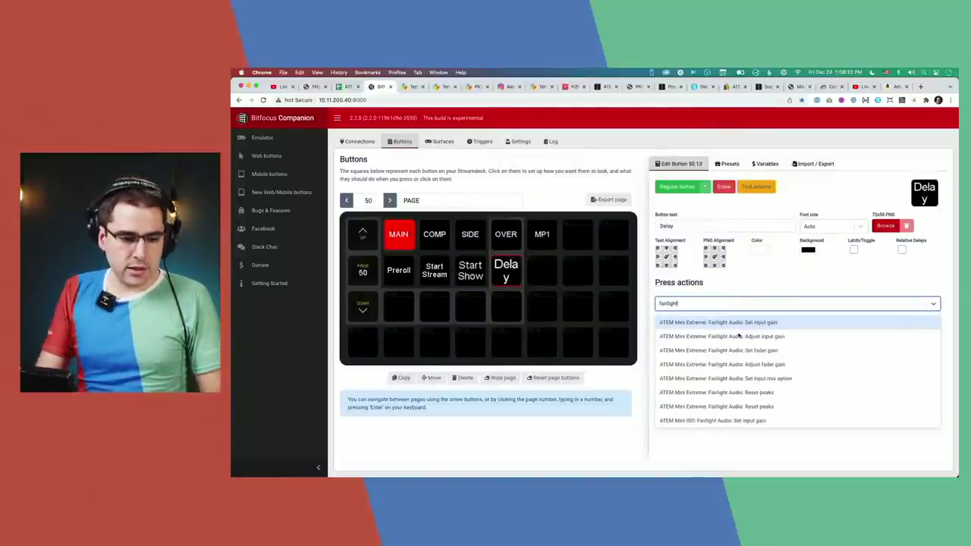
scroll(751, 380, "down", 3)
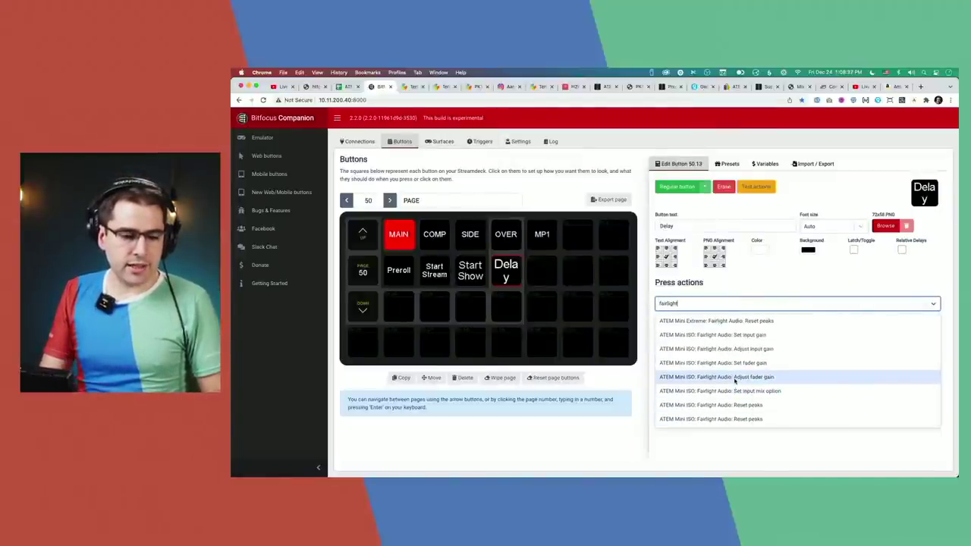
left_click(734, 378)
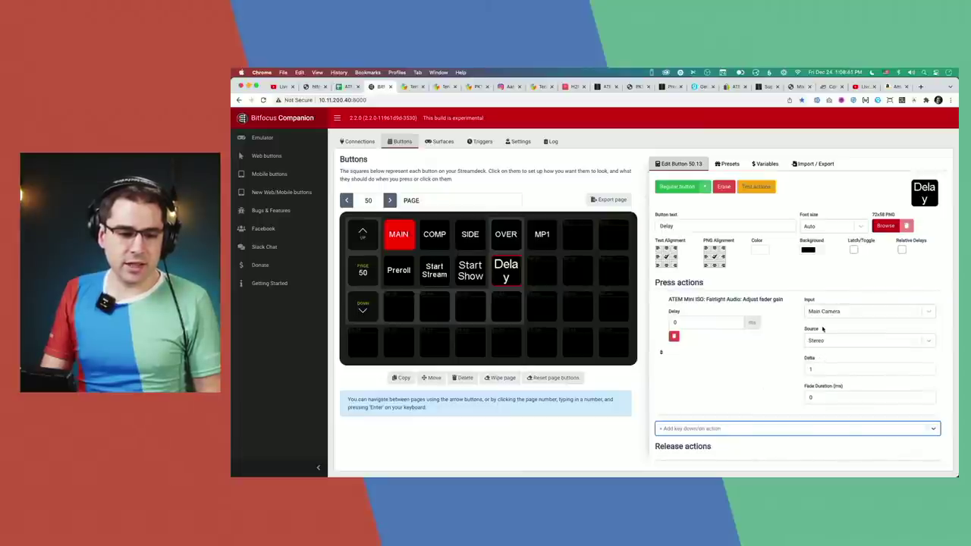
left_click(673, 337)
- Try adding the ATEM Mini ISO "Fairlight Audio: Set fader gain" press action to the Delay button, then remove it
left_click(684, 304)
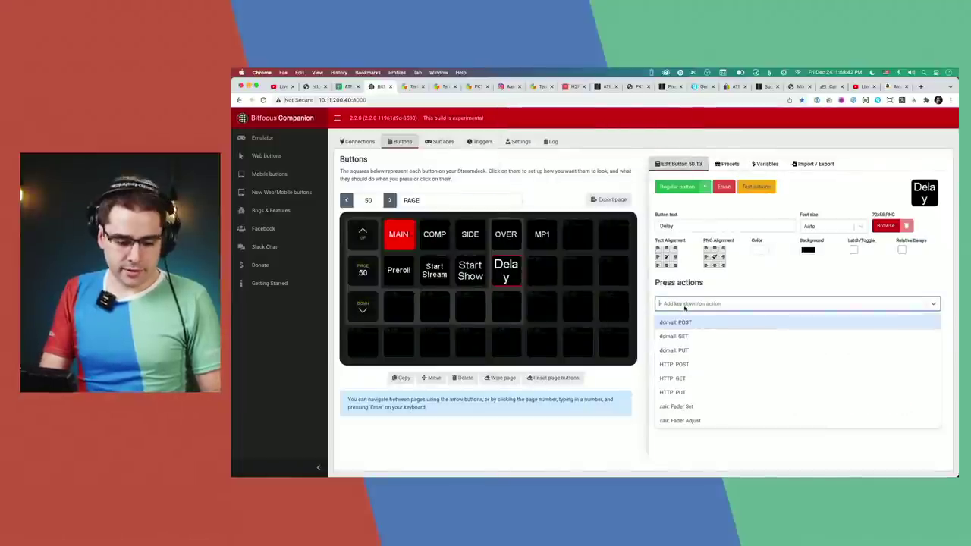
type("fairlight")
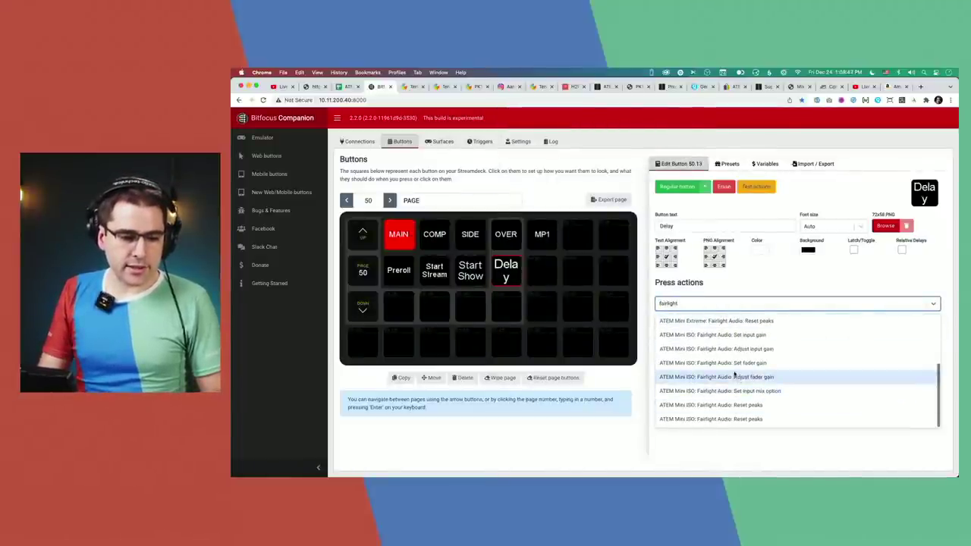
scroll(736, 365, "down", 2)
left_click(735, 364)
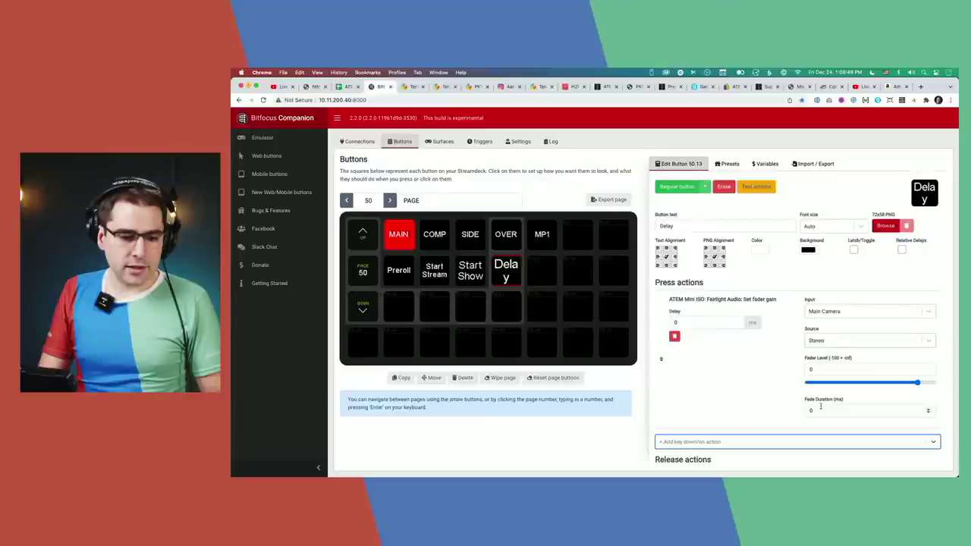
left_click(675, 336)
key("Return")
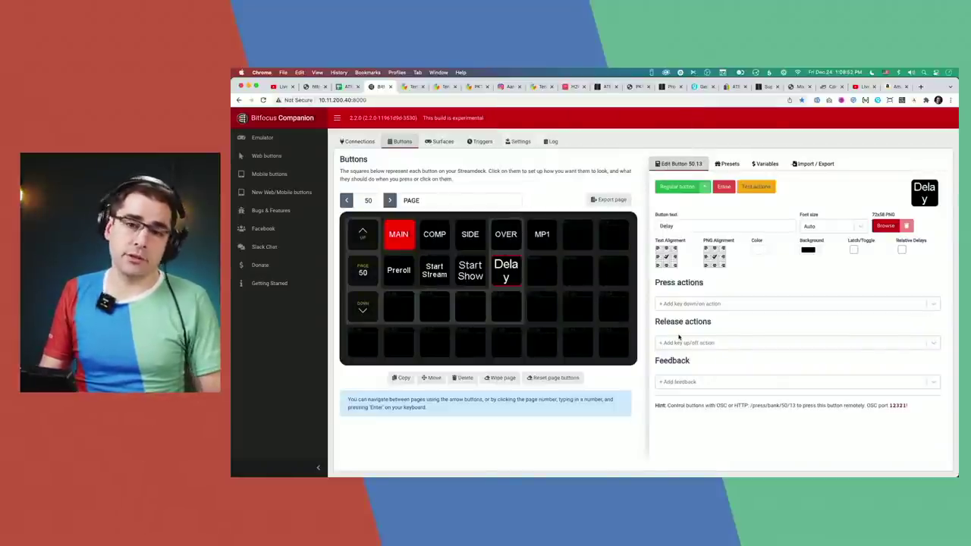
- Switch to the ATEM Software Control audio mixer and start recording a macro named "Set Mic 1 Delay 5" in an empty slot beside "iPad with PiP"
key("super+Tab")
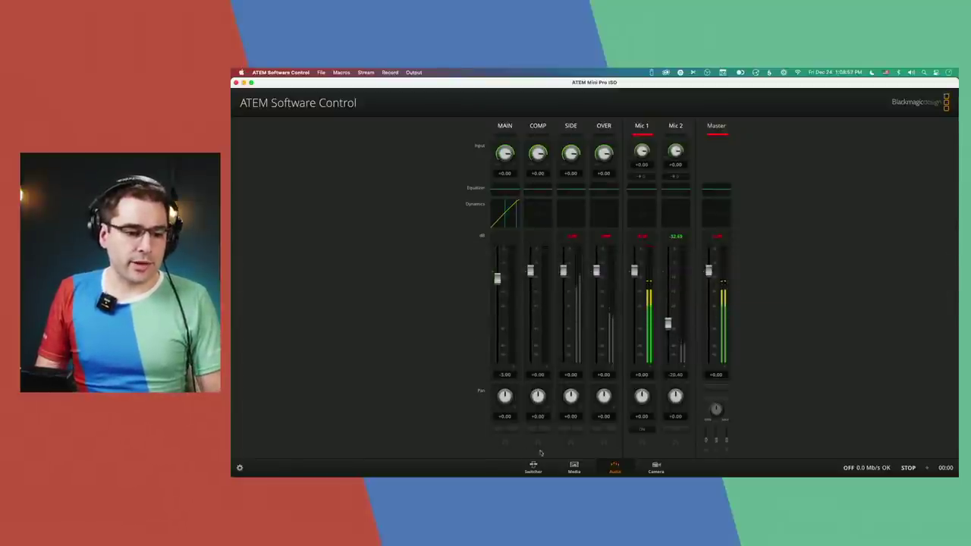
left_click(534, 467)
left_click(615, 466)
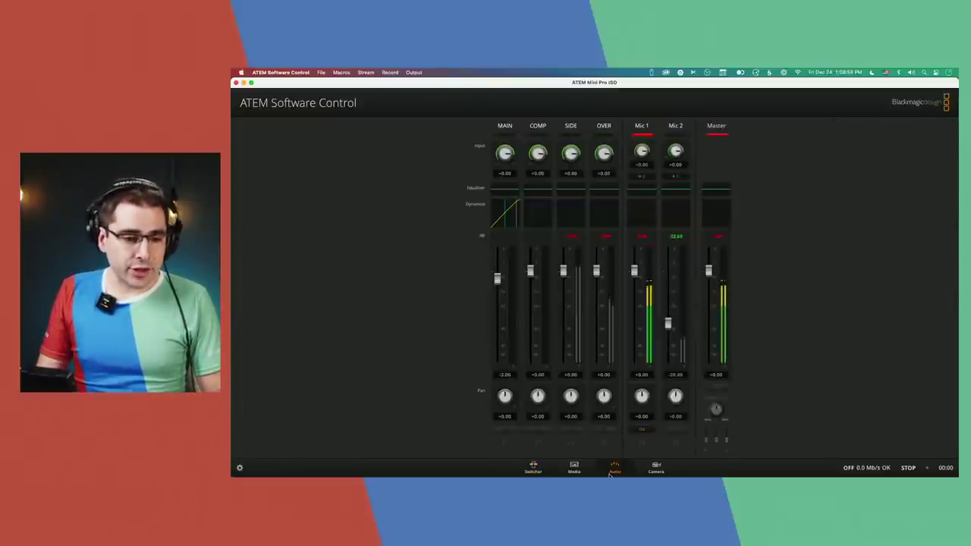
key("super+shift+m")
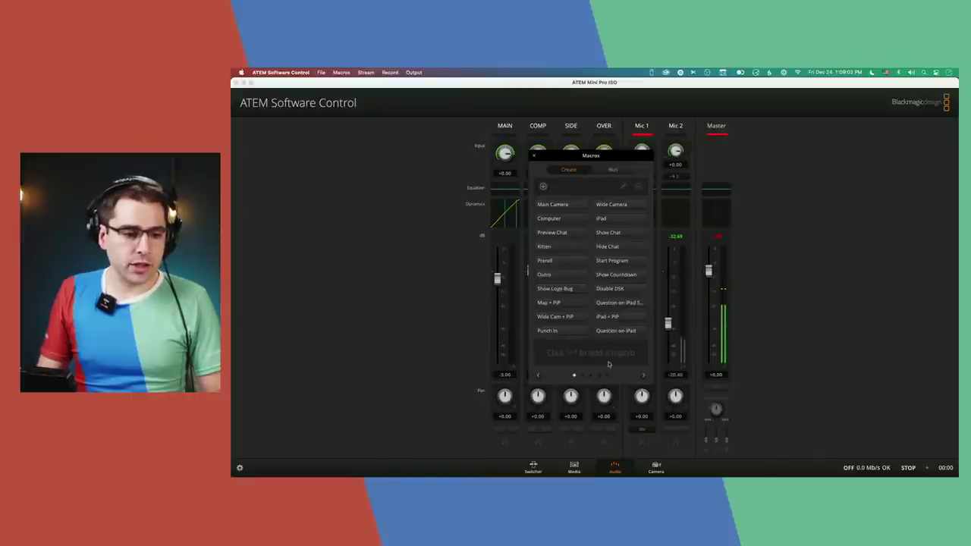
left_click(643, 374)
left_click(608, 305)
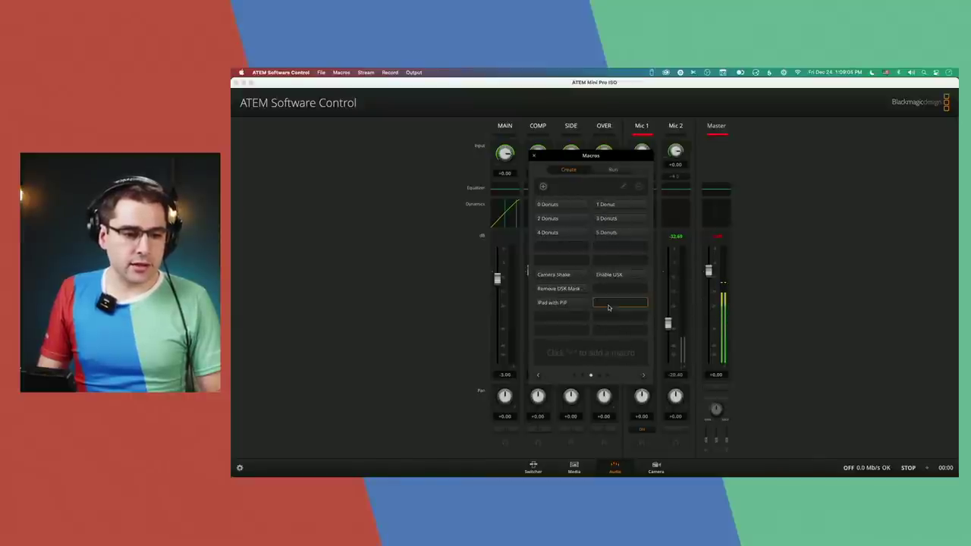
left_click(544, 187)
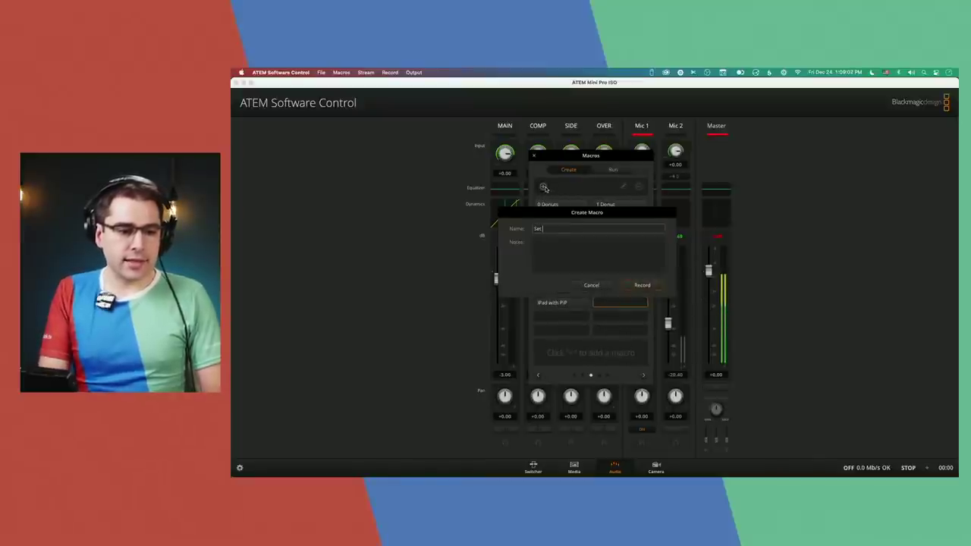
type("Set Mic 1 Delay 5")
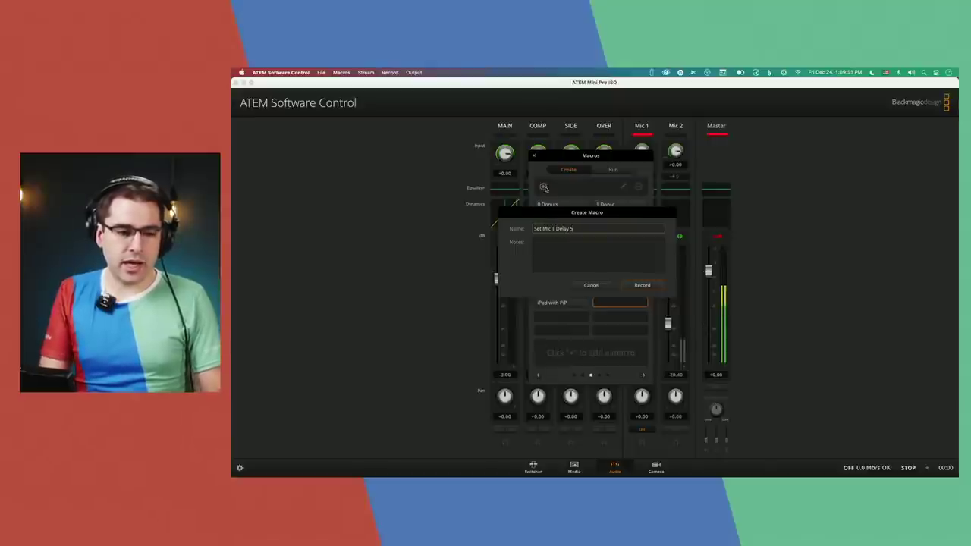
left_click(642, 285)
- Move the Macros window clear of the mixer, record a Mic 1 input delay of 5 into the macro and stop recording
left_click_drag(540, 157, 367, 157)
left_click(642, 176)
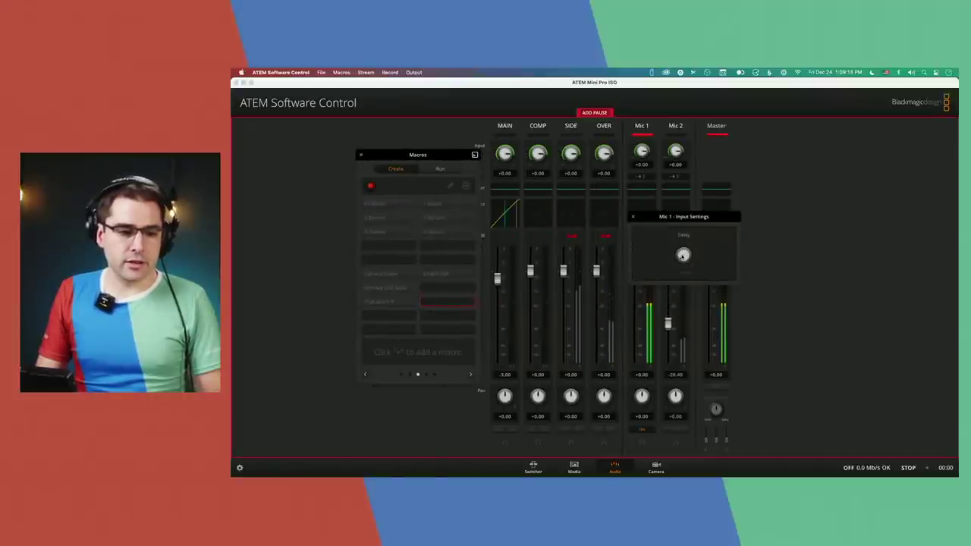
left_click(633, 219)
left_click(370, 186)
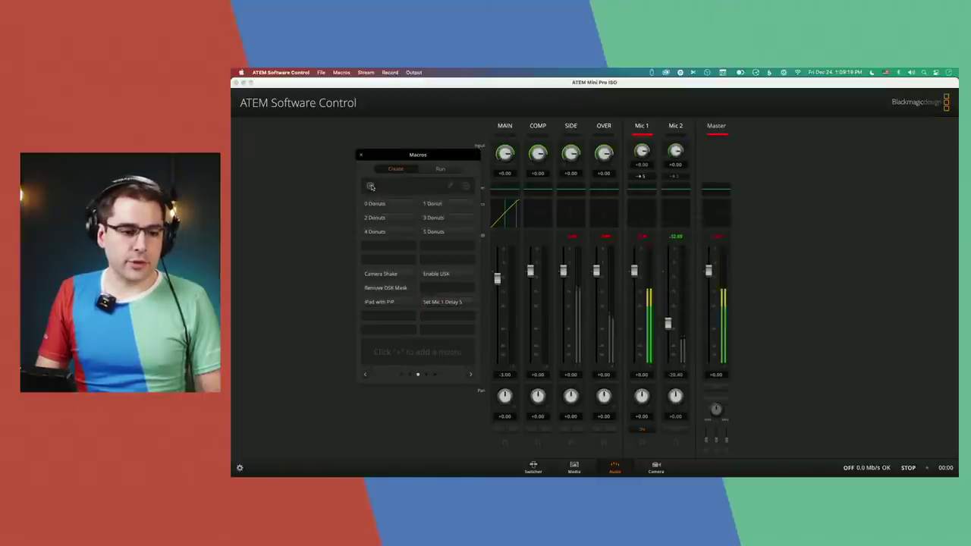
- Record another macro named "Set Mic 1 Delay 0" that turns the Mic 1 input delay down to its minimum
left_click(371, 186)
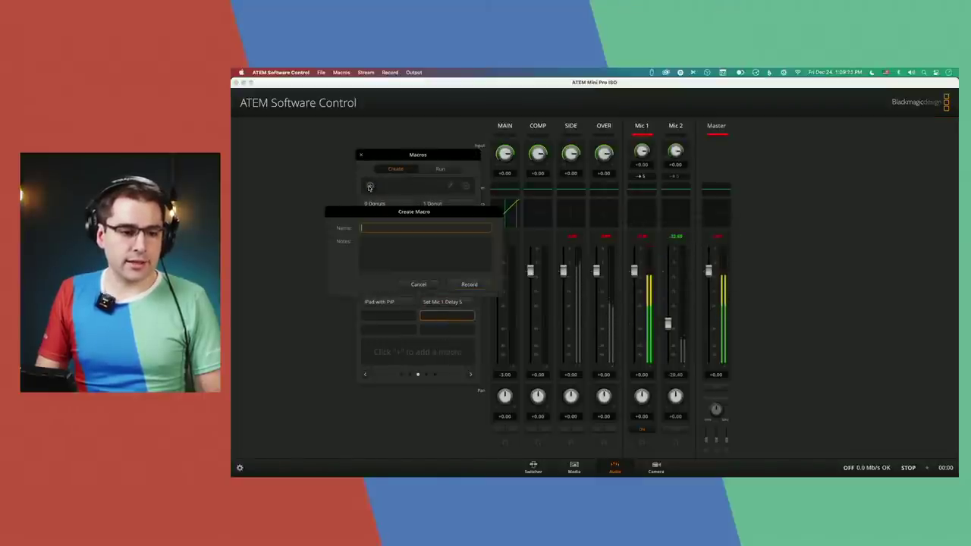
type("Set Mic 1 Delay 0")
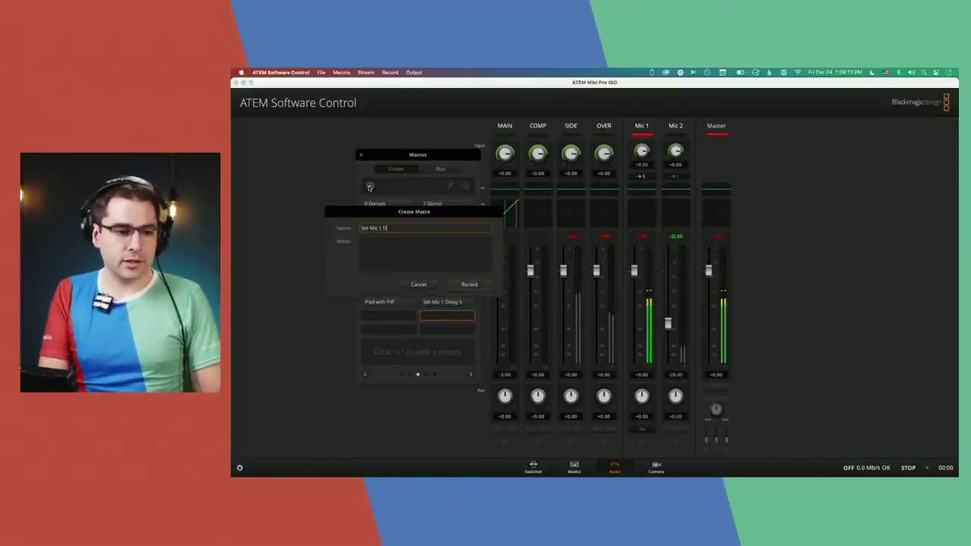
left_click(468, 284)
left_click(642, 176)
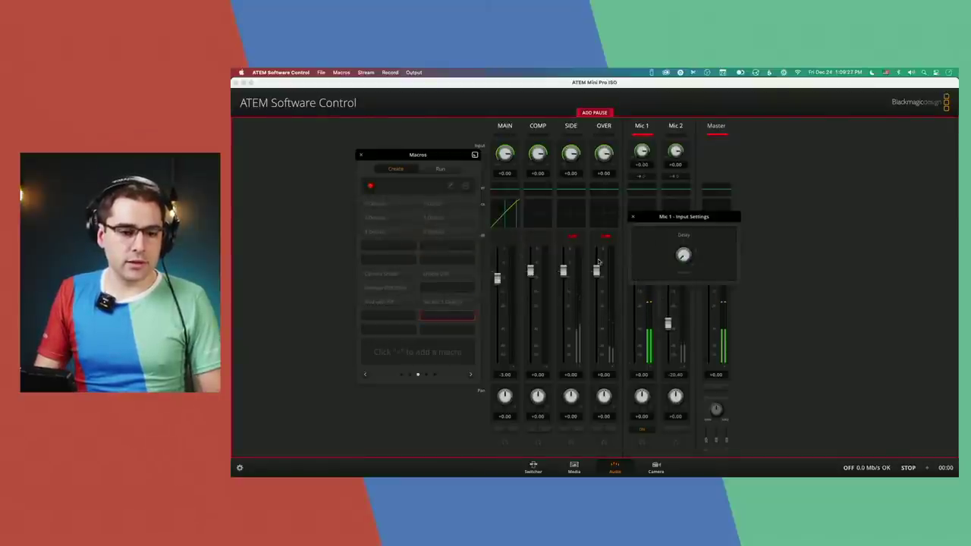
left_click(633, 217)
left_click(372, 185)
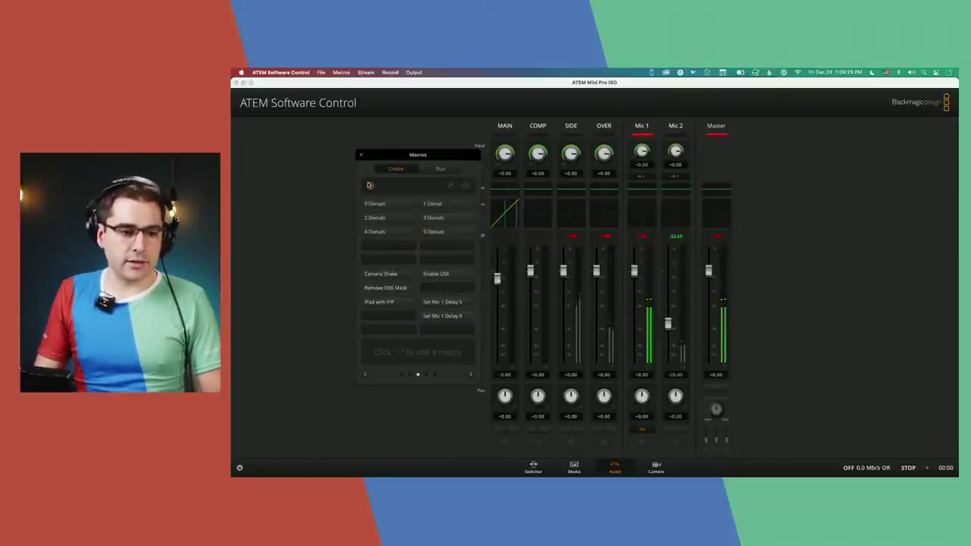
- Run the "Set Mic 1 Delay 5" and "Set Mic 1 Delay 0" macros alternately, ending on Delay 0, and close the Macros window
left_click(449, 303)
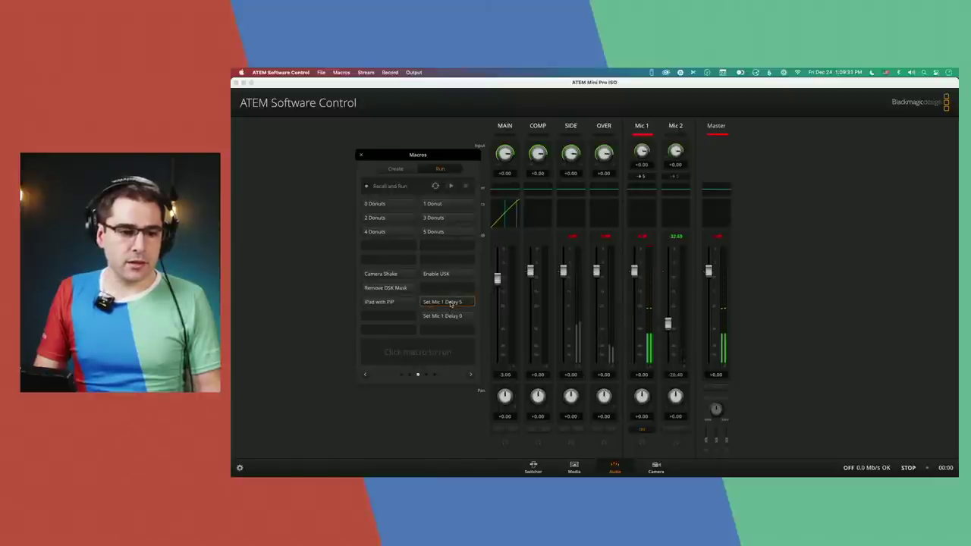
left_click(449, 317)
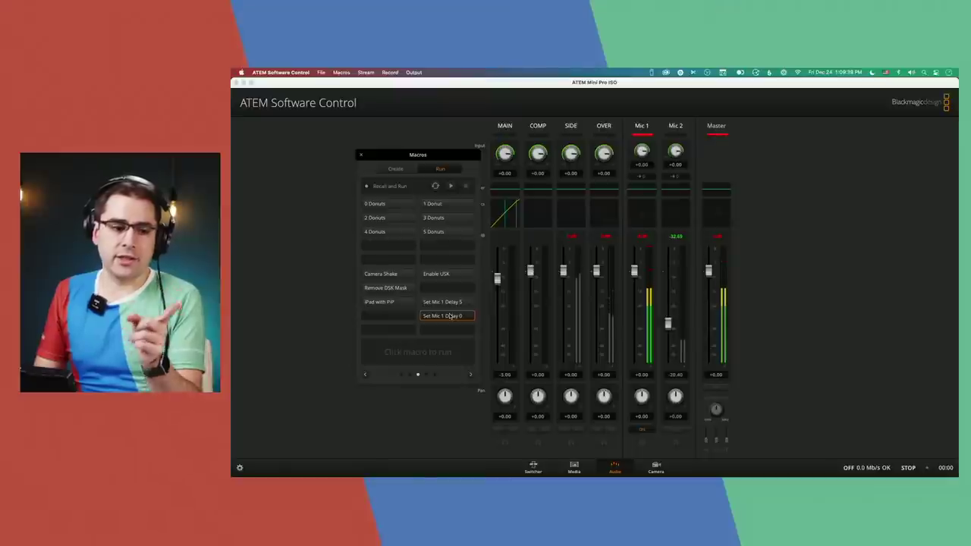
left_click(450, 303)
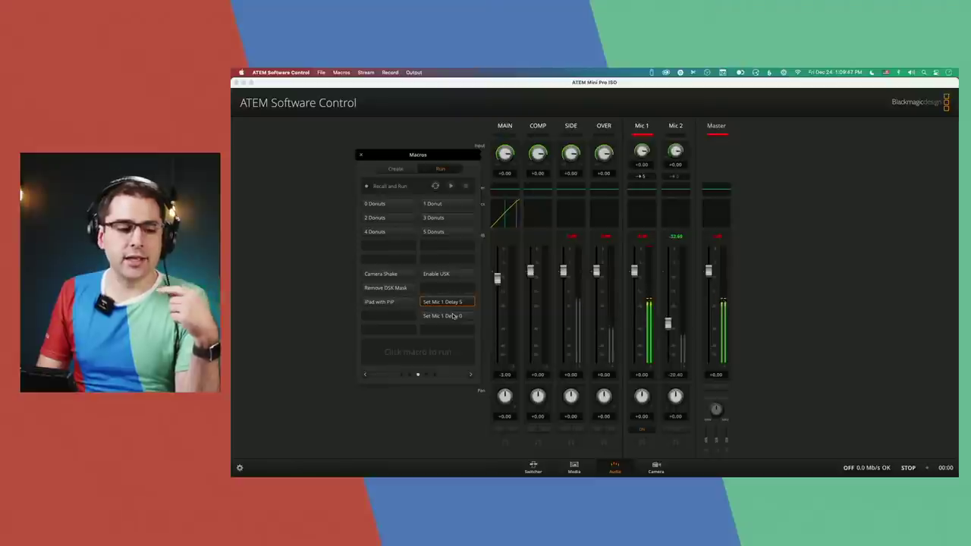
left_click(454, 318)
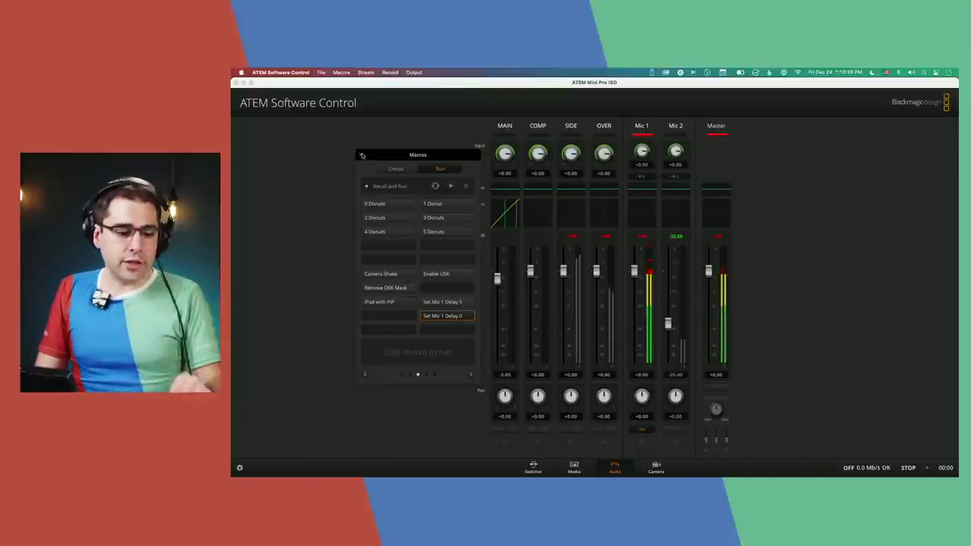
left_click(361, 155)
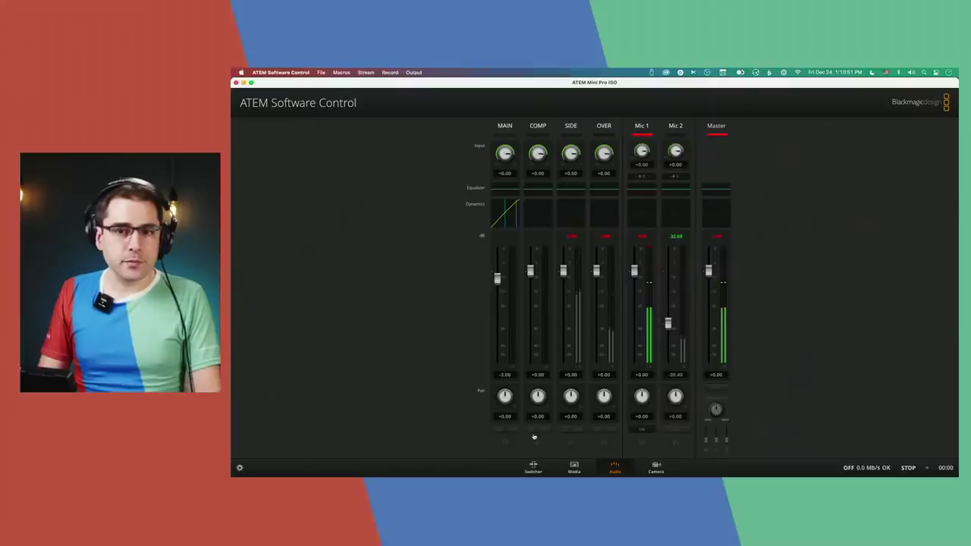
- In the Mic 1 equalizer, move Band 3 to about 707 Hz, then enable Band 6 with its cutoff at about 7.54 kHz
left_click(642, 189)
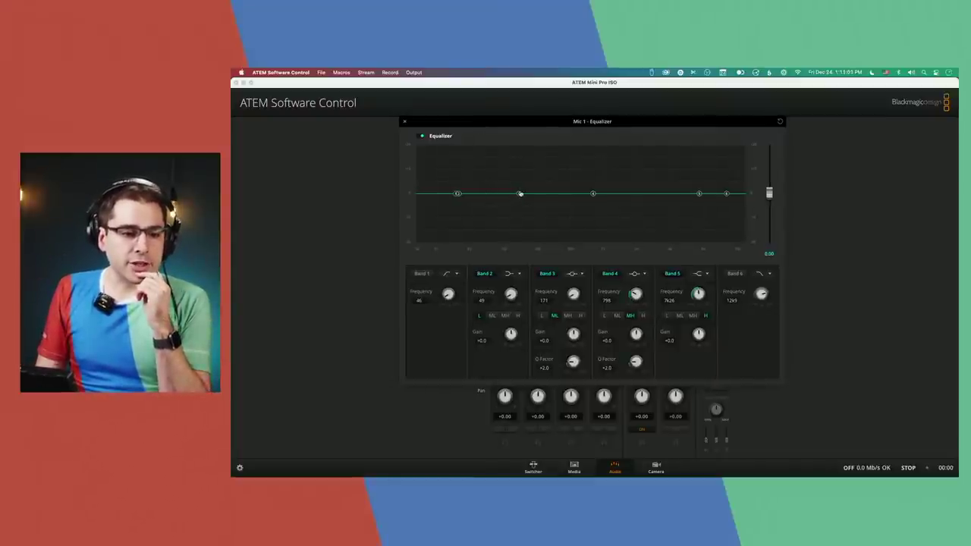
left_click_drag(519, 195, 589, 193)
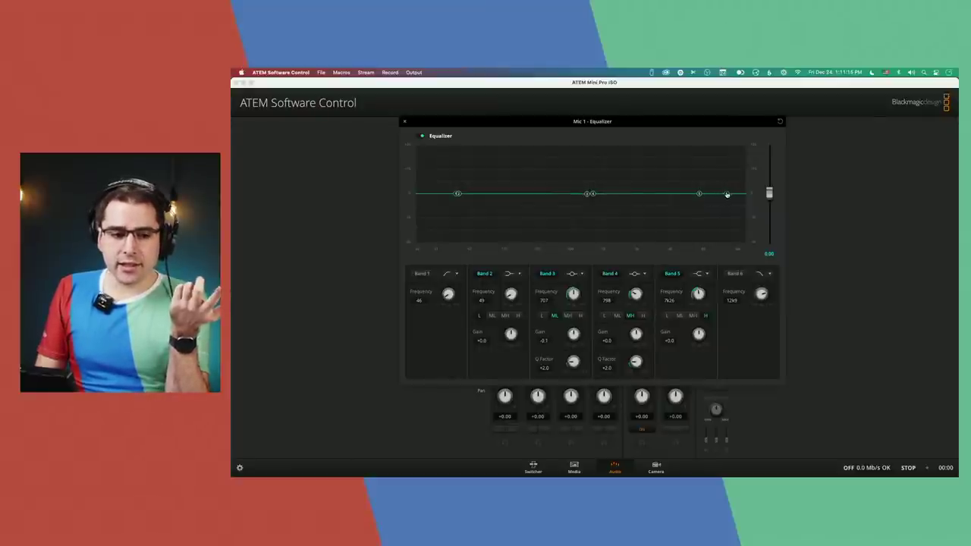
left_click_drag(728, 195, 701, 206)
left_click(735, 274)
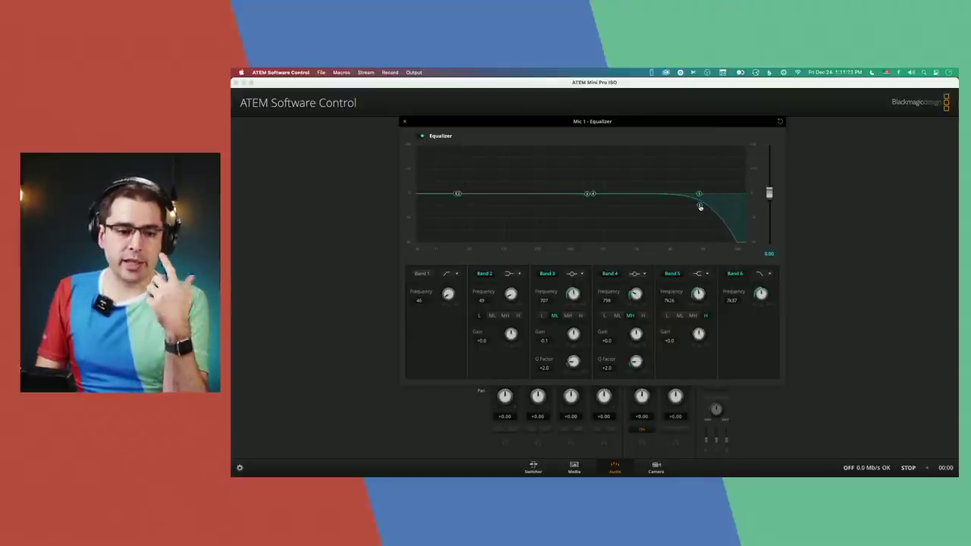
left_click_drag(700, 206, 702, 202)
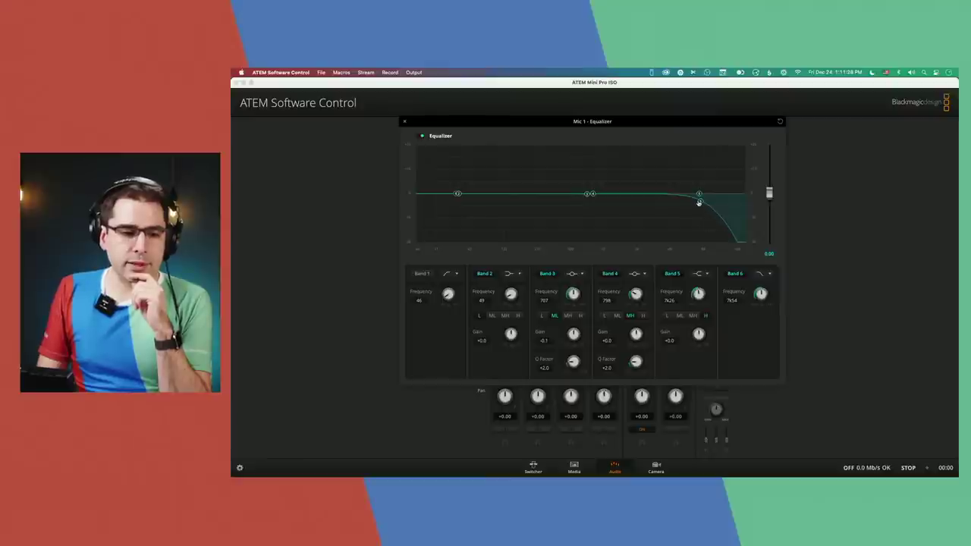
- Enable Band 1 of the Mic 1 equalizer and adjust its low cutoff frequency to about 48 Hz
left_click(422, 274)
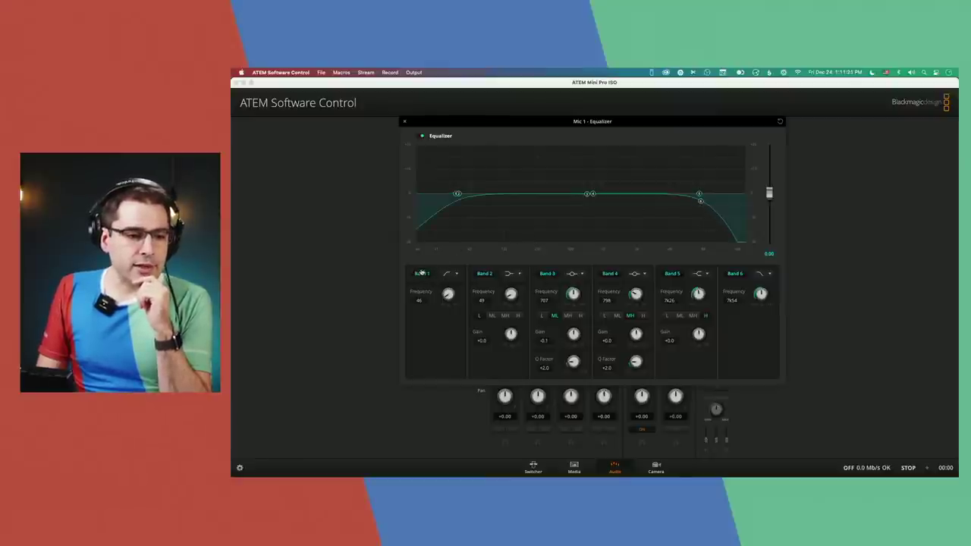
mouse_move(455, 195)
left_mouse_down()
mouse_move(443, 201)
mouse_move(456, 198)
left_mouse_up()
left_click_drag(449, 290, 438, 289)
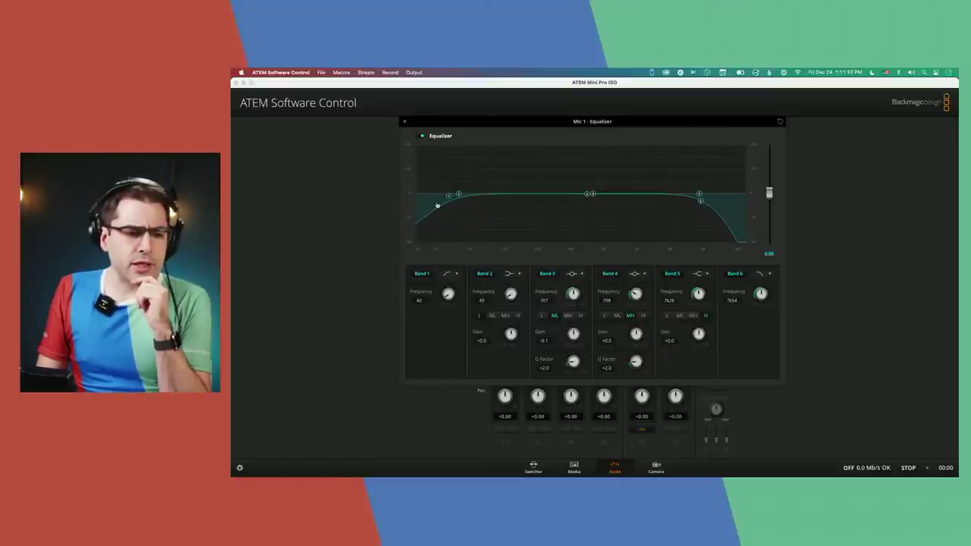
left_click_drag(450, 197, 459, 201)
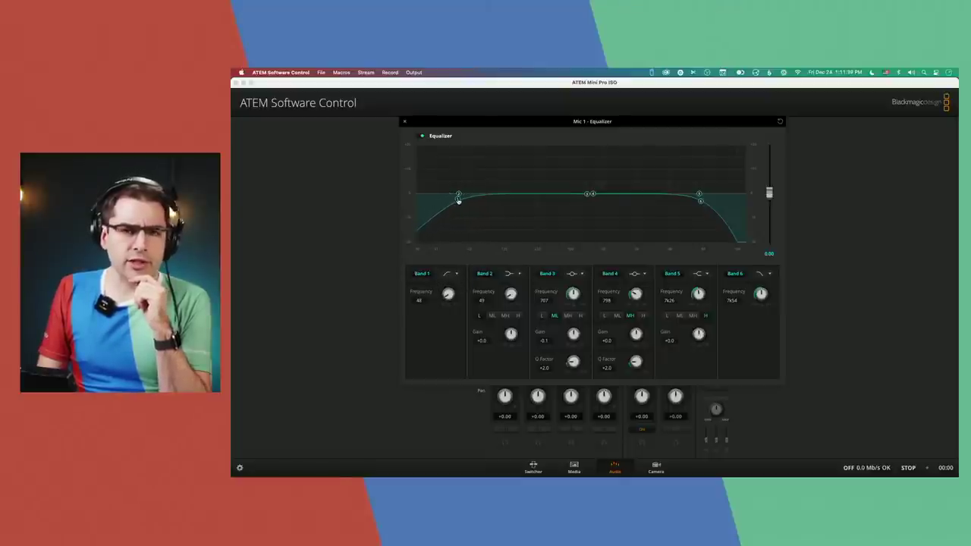